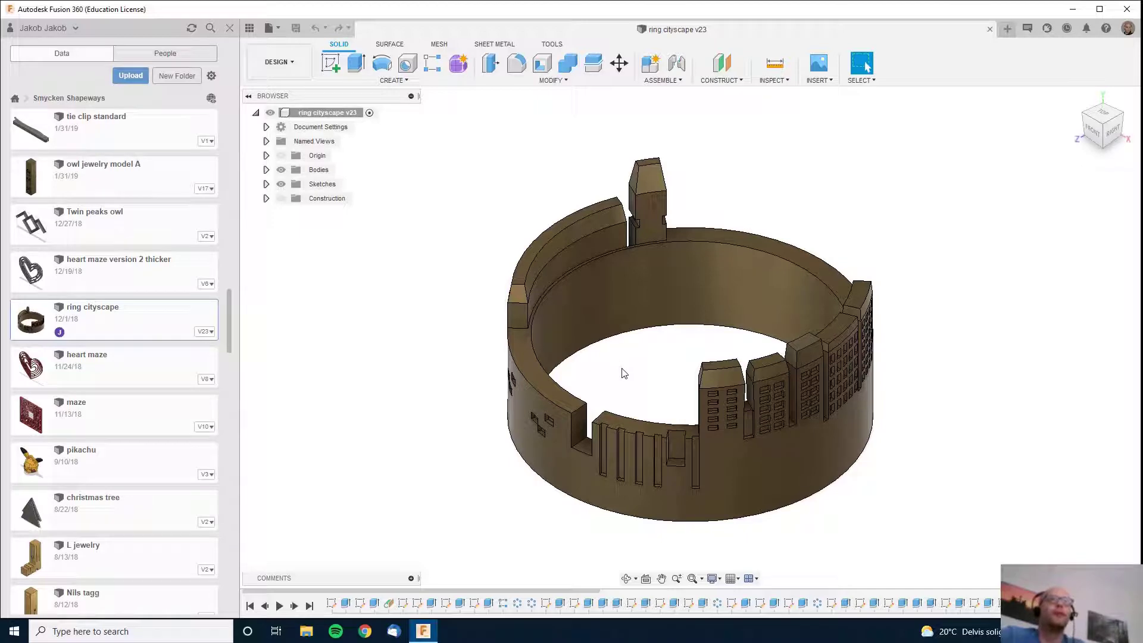
# Step: Orbit the ring cityscape v23 model from several angles, then close that design
pyautogui.moveTo(624, 373)
pyautogui.keyDown('shift'); pyautogui.mouseDown(button='middle')
pyautogui.moveTo(702, 357)
pyautogui.moveTo(689, 332)
pyautogui.moveTo(895, 319)
pyautogui.moveTo(911, 288)
pyautogui.moveTo(892, 279)
pyautogui.moveTo(685, 299)
pyautogui.moveTo(740, 298)
pyautogui.moveTo(699, 291)
pyautogui.moveTo(690, 337)
pyautogui.moveTo(653, 317)
pyautogui.mouseUp(button='middle'); pyautogui.keyUp('shift')
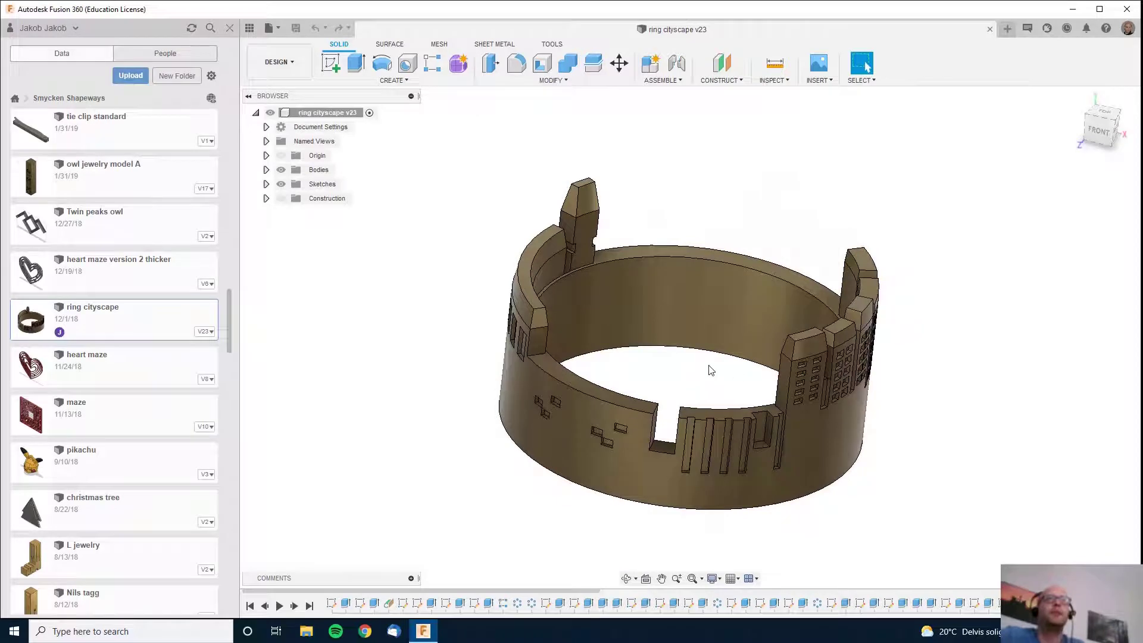
pyautogui.moveTo(718, 381)
pyautogui.keyDown('shift'); pyautogui.mouseDown(button='middle')
pyautogui.moveTo(698, 368)
pyautogui.moveTo(618, 385)
pyautogui.moveTo(784, 293)
pyautogui.moveTo(767, 316)
pyautogui.moveTo(740, 333)
pyautogui.moveTo(667, 330)
pyautogui.moveTo(712, 360)
pyautogui.moveTo(866, 66)
pyautogui.moveTo(694, 332)
pyautogui.mouseUp(button='middle'); pyautogui.keyUp('shift')
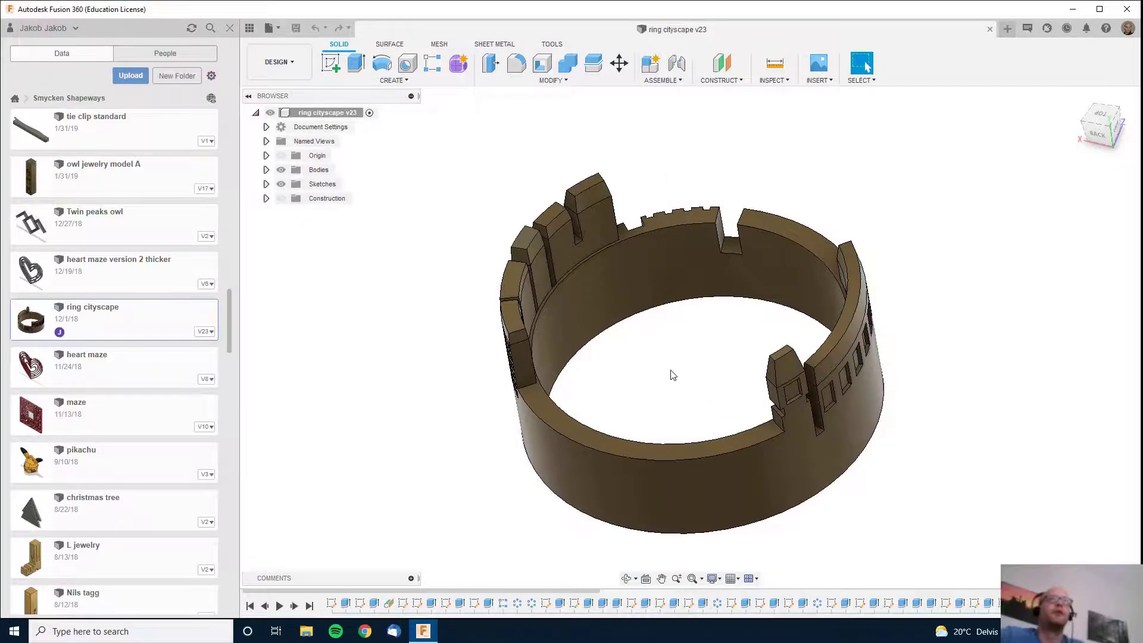
pyautogui.moveTo(672, 375)
pyautogui.keyDown('shift'); pyautogui.mouseDown(button='middle')
pyautogui.moveTo(668, 344)
pyautogui.moveTo(865, 65)
pyautogui.mouseUp(button='middle'); pyautogui.keyUp('shift')
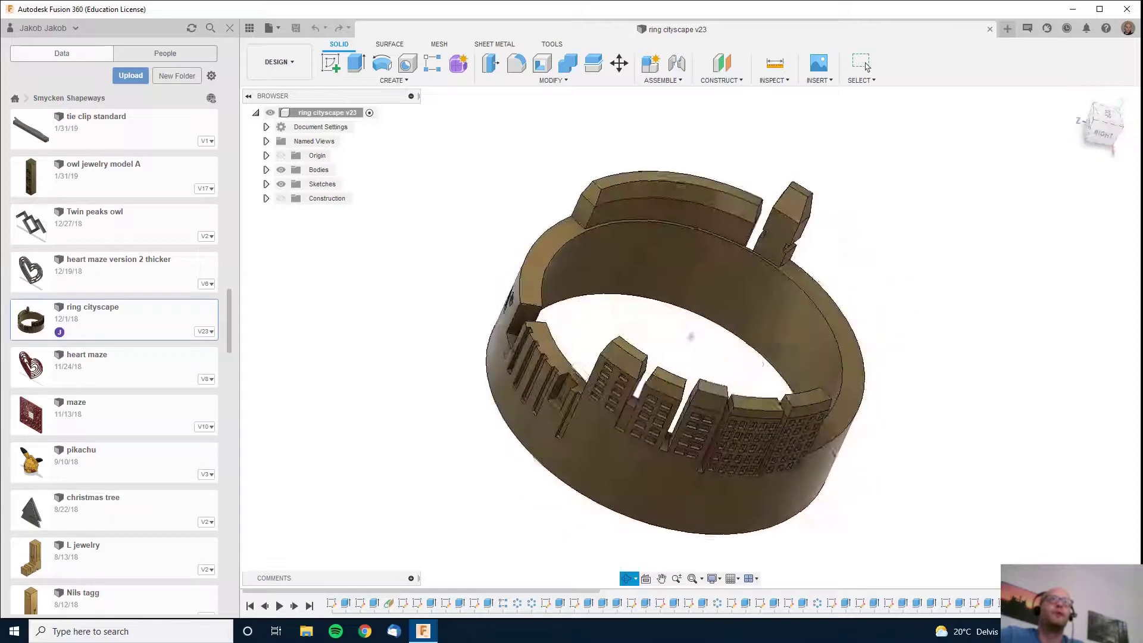
pyautogui.moveTo(691, 336)
pyautogui.keyDown('shift'); pyautogui.mouseDown(button='middle')
pyautogui.moveTo(732, 349)
pyautogui.moveTo(689, 334)
pyautogui.moveTo(708, 334)
pyautogui.mouseUp(button='middle'); pyautogui.keyUp('shift')
pyautogui.click(865, 66)
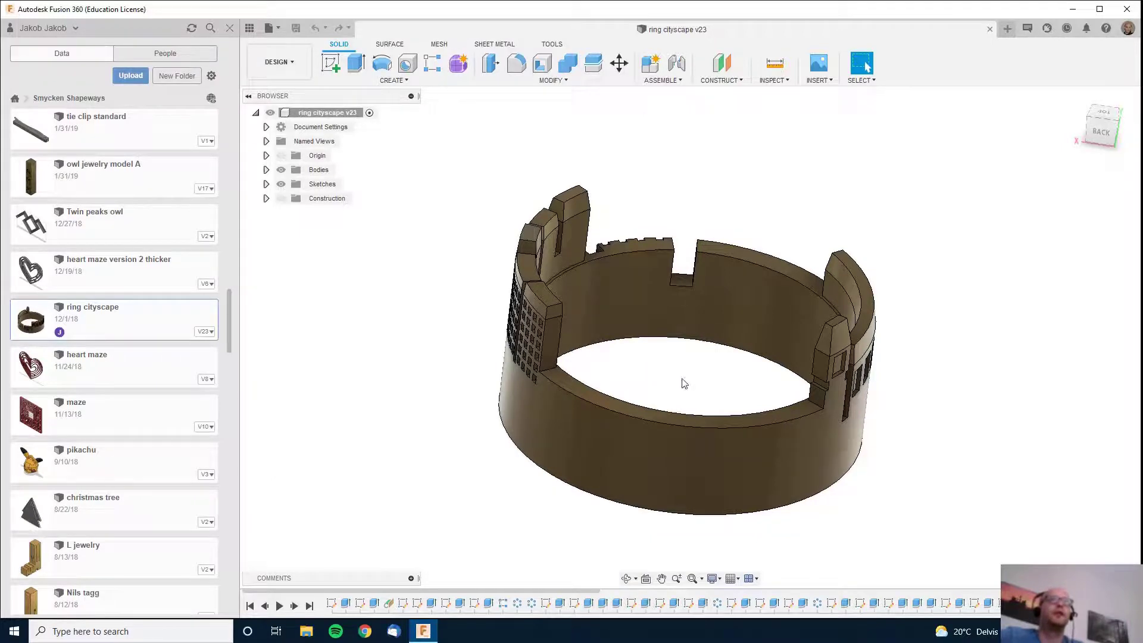
pyautogui.keyDown('shift'); pyautogui.moveTo(625, 357); pyautogui.dragTo(712, 348, button='middle'); pyautogui.keyUp('shift')
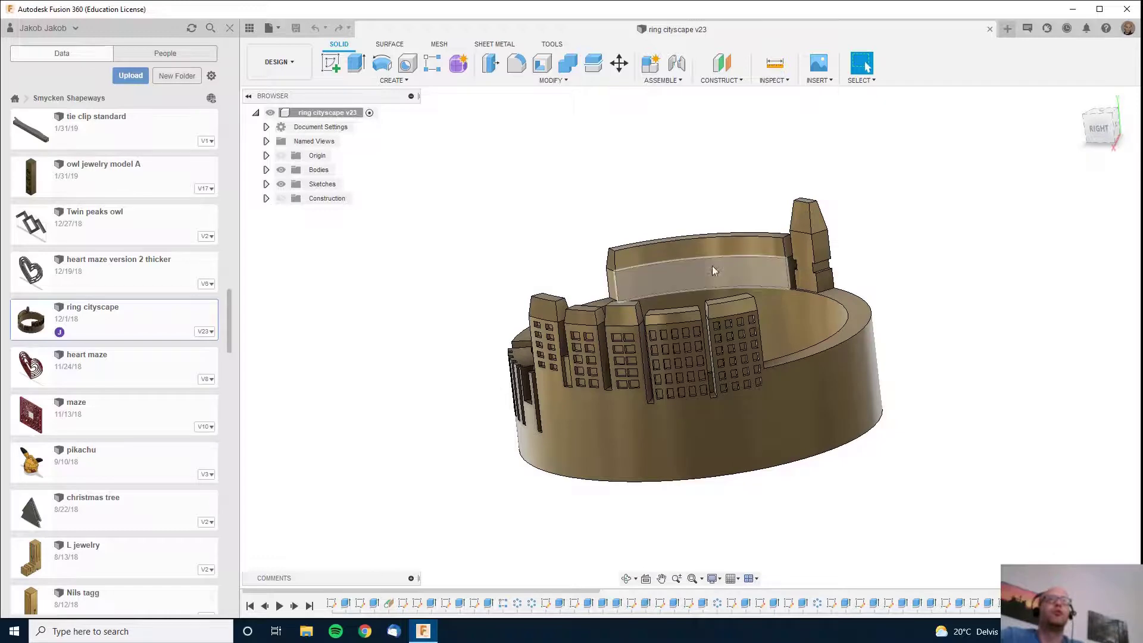
pyautogui.moveTo(752, 280)
pyautogui.keyDown('shift'); pyautogui.mouseDown(button='middle')
pyautogui.moveTo(772, 347)
pyautogui.moveTo(788, 357)
pyautogui.mouseUp(button='middle'); pyautogui.keyUp('shift')
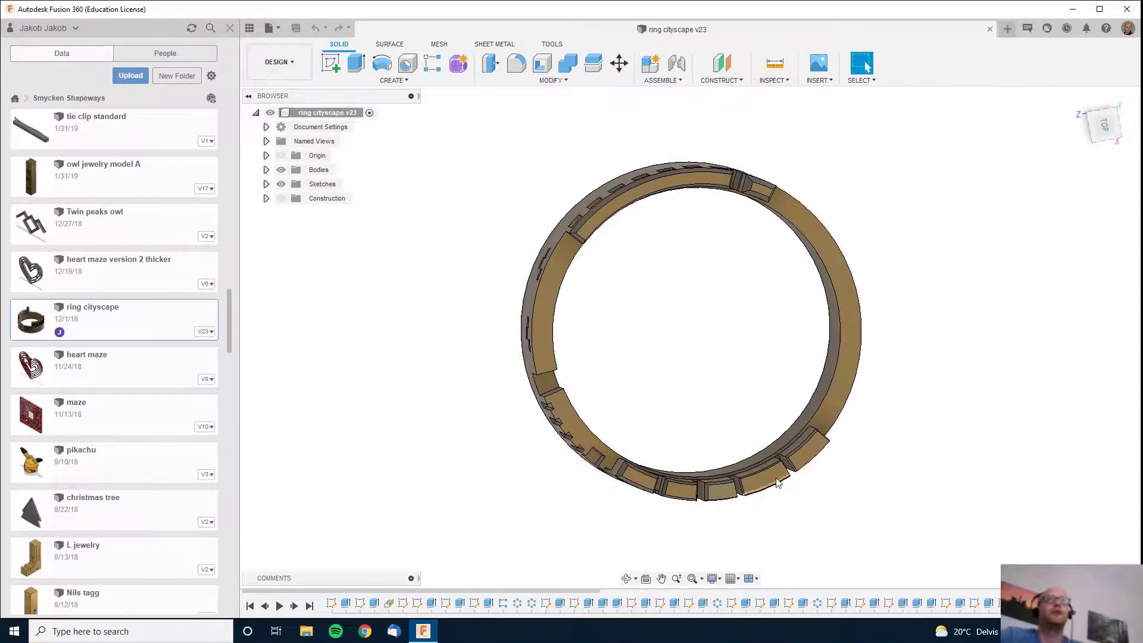
pyautogui.moveTo(697, 369)
pyautogui.keyDown('shift'); pyautogui.mouseDown(button='middle')
pyautogui.moveTo(866, 66)
pyautogui.moveTo(617, 350)
pyautogui.mouseUp(button='middle'); pyautogui.keyUp('shift')
pyautogui.press('Escape')
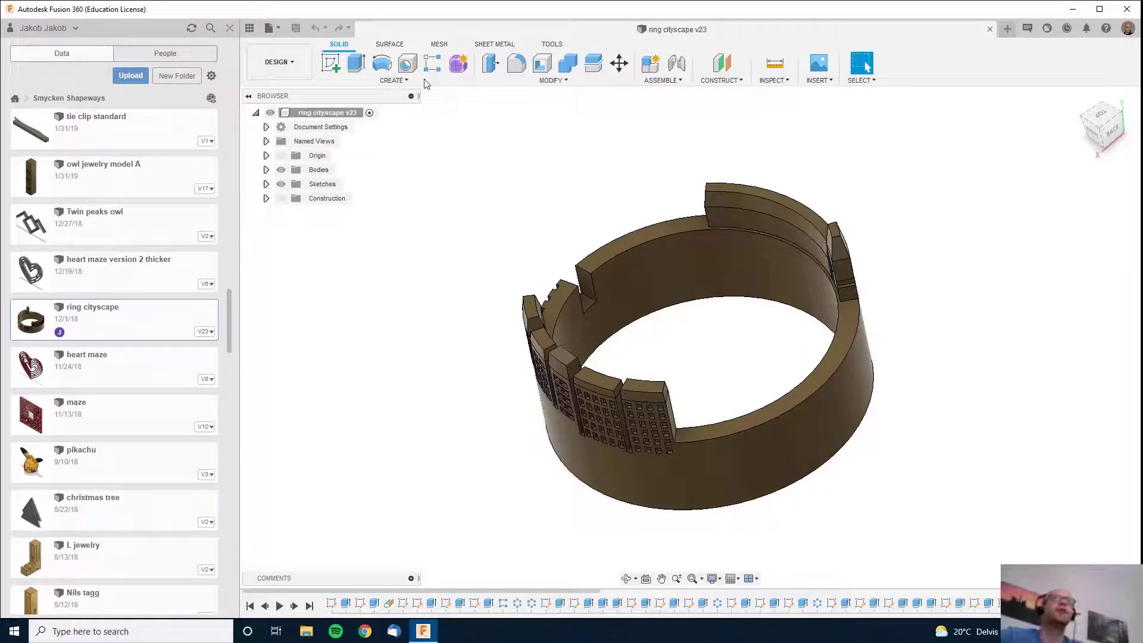
pyautogui.click(989, 29)
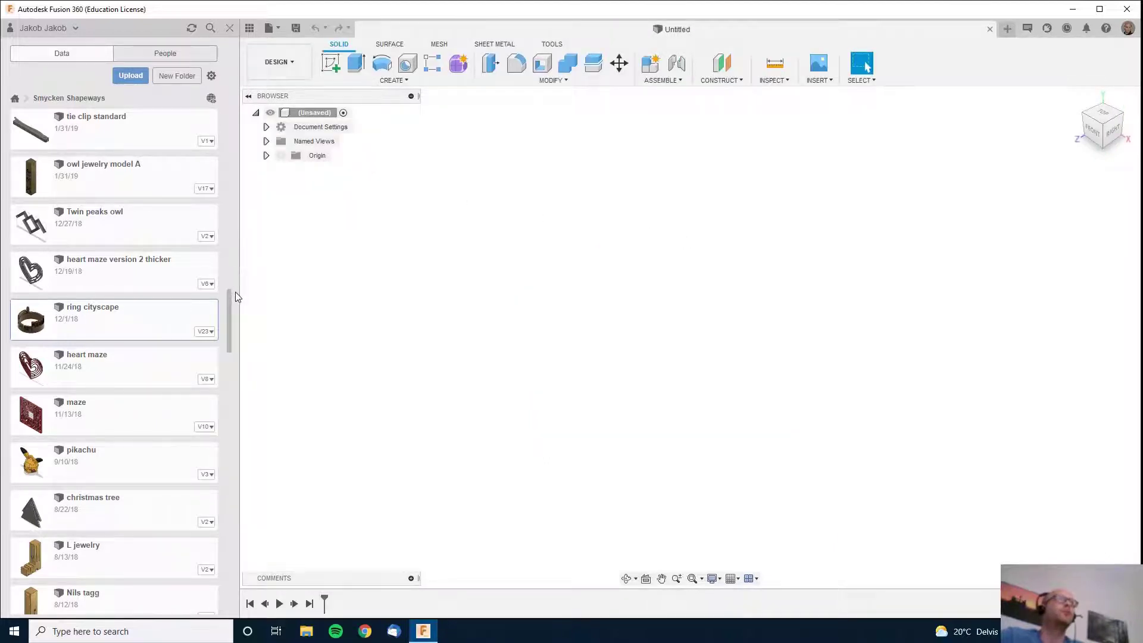
# Step: Save the blank design as 'emboss demo' in the Smycken Shapeways folder, creating version v1
pyautogui.click(279, 32)
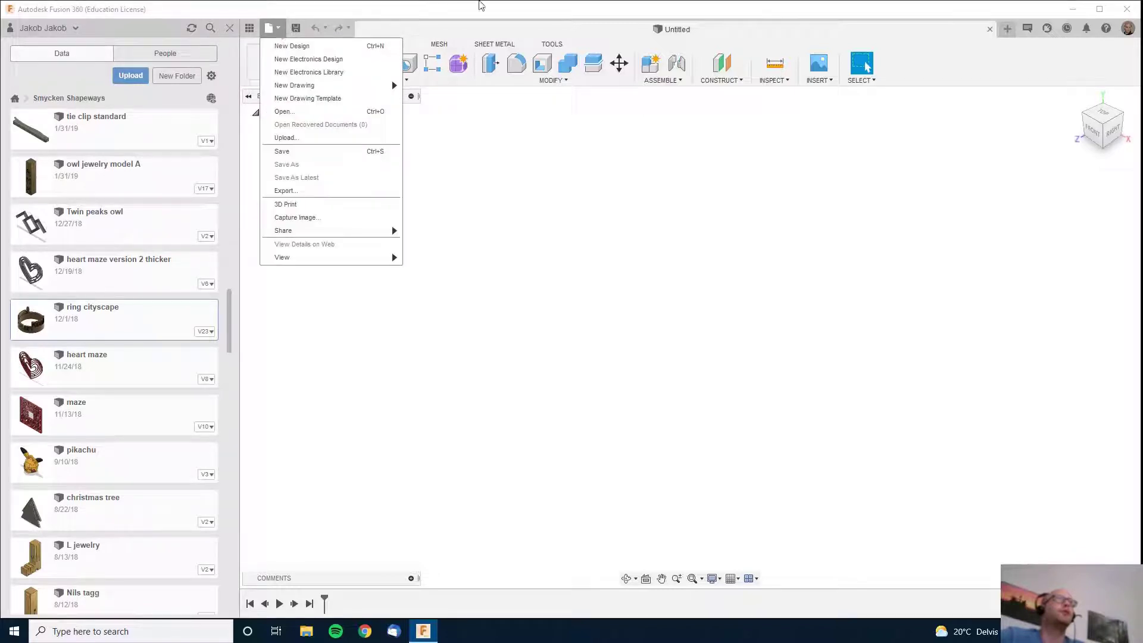
pyautogui.click(280, 33)
pyautogui.click(295, 29)
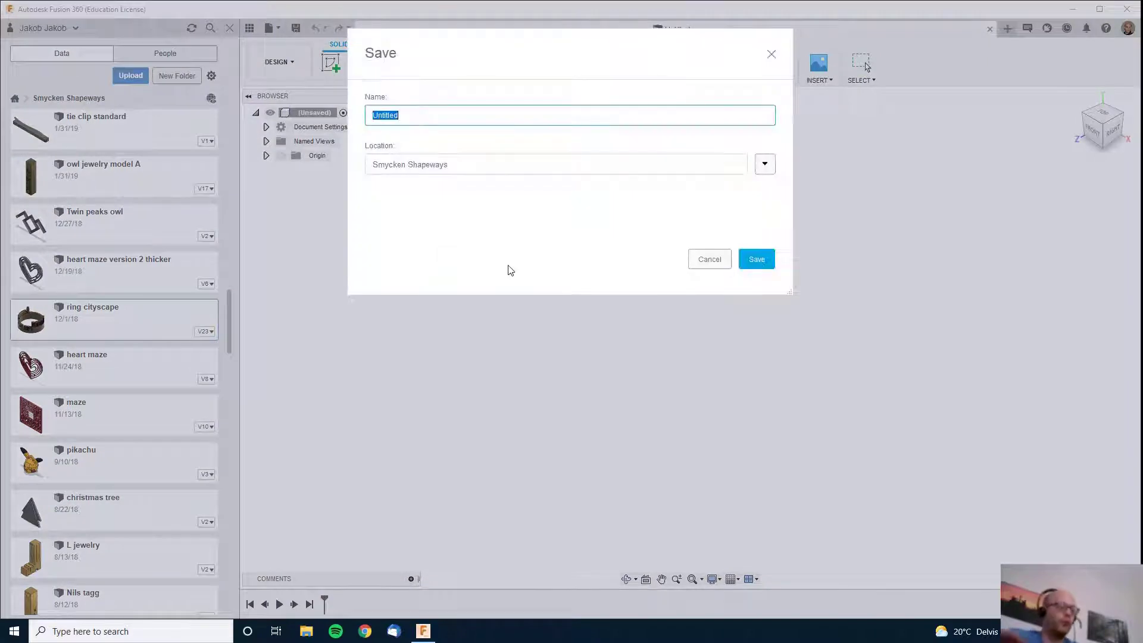
pyautogui.write('emb')
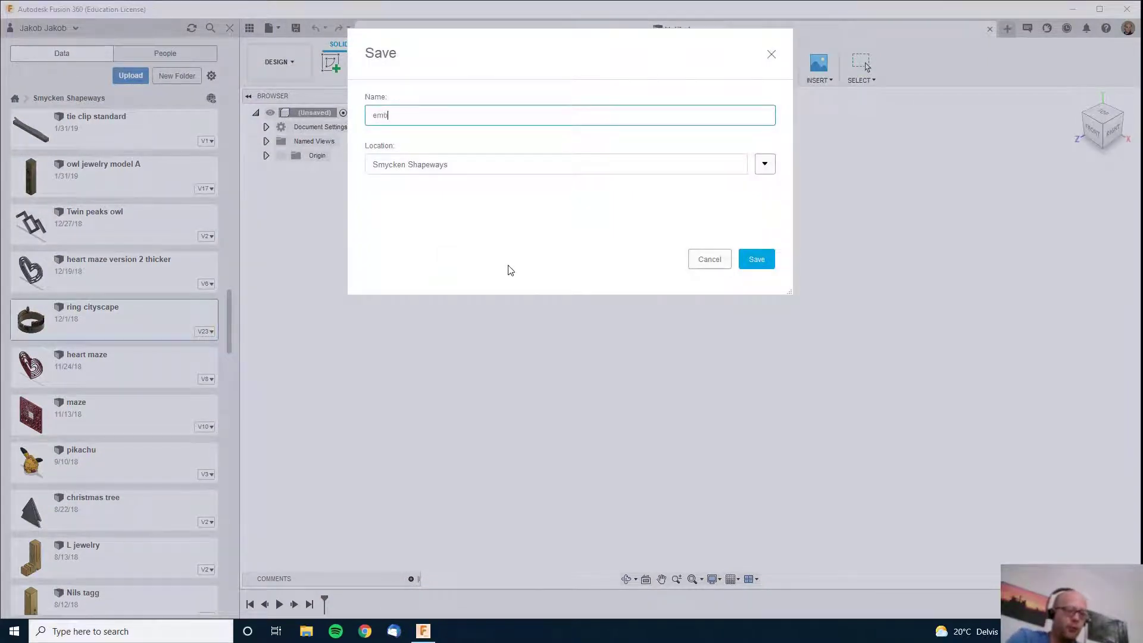
pyautogui.write('oss d')
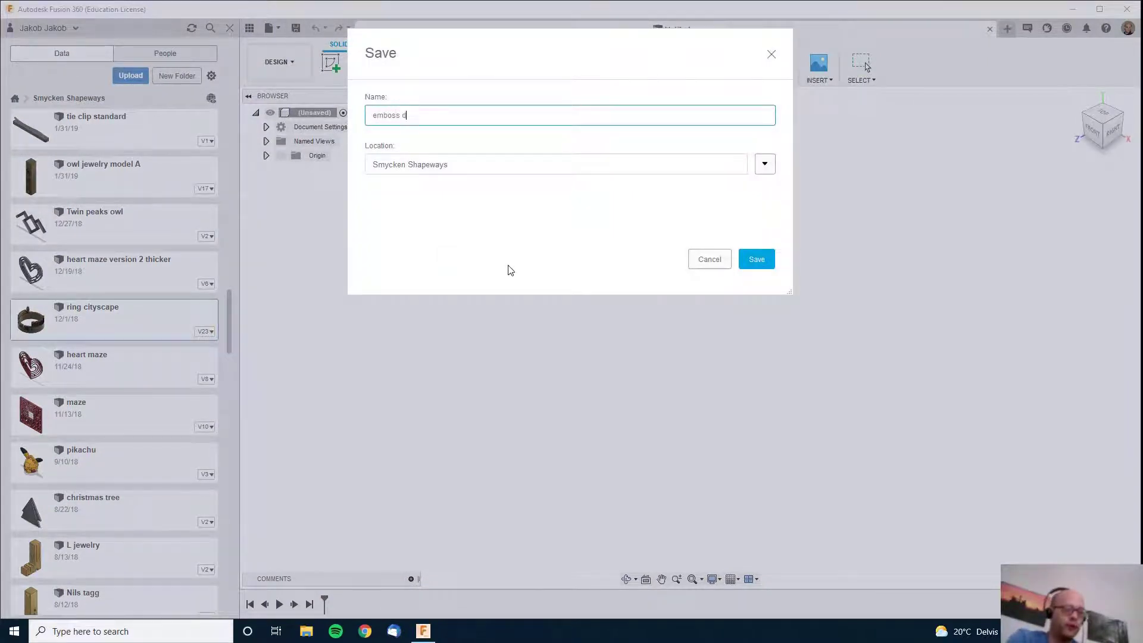
pyautogui.write('emo')
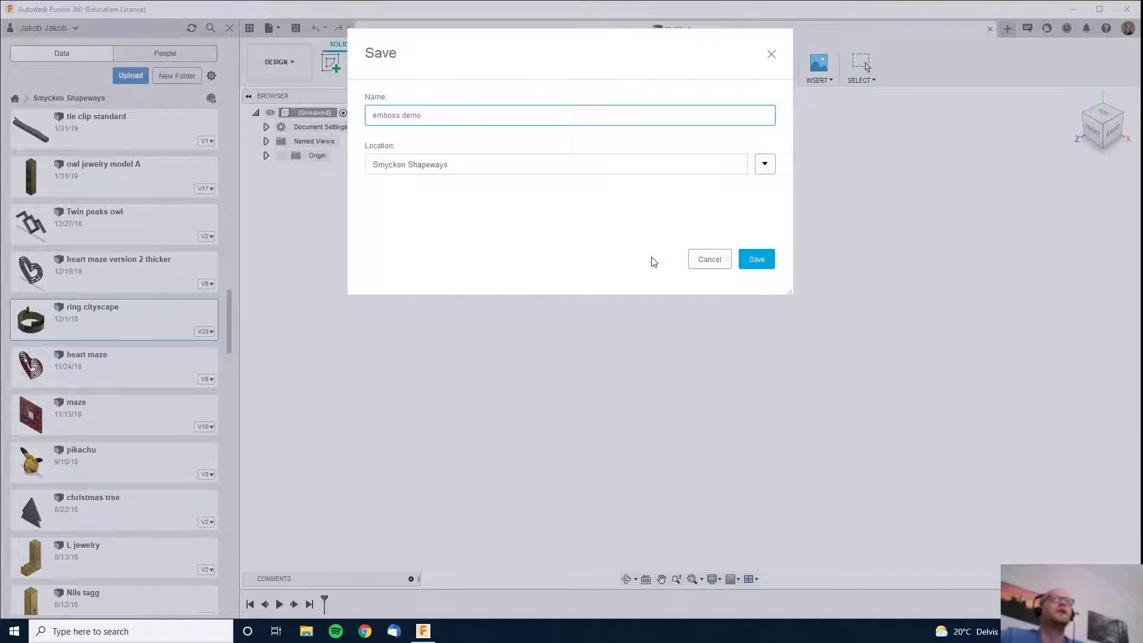
pyautogui.click(763, 257)
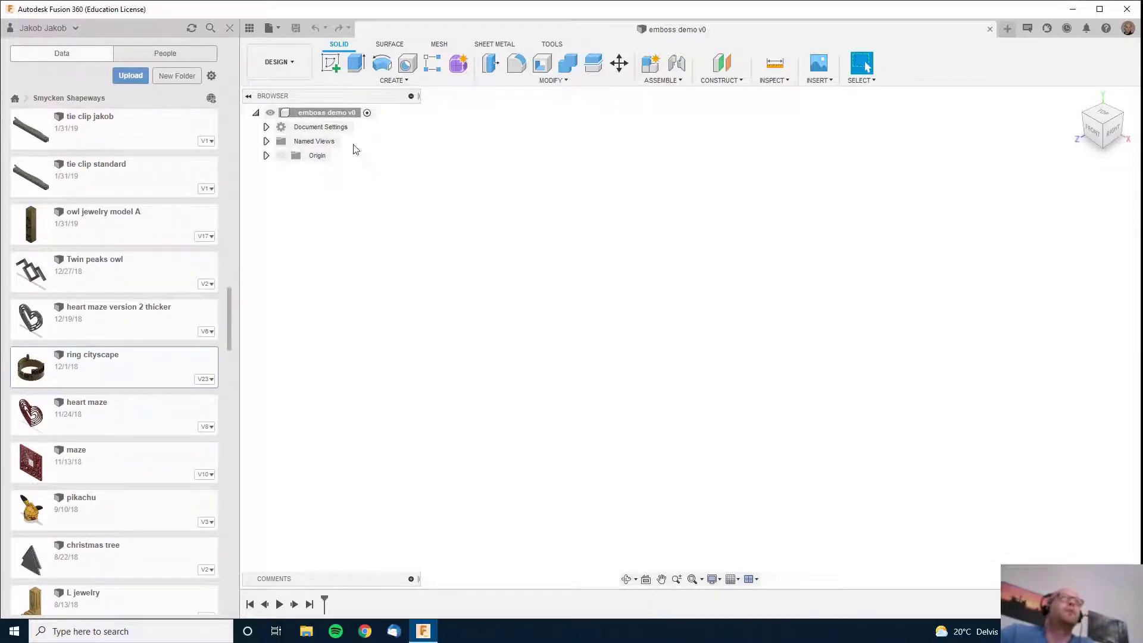
# Step: Draw a center rectangle about 145 × 17.5 mm from the origin on the front plane
pyautogui.click(332, 69)
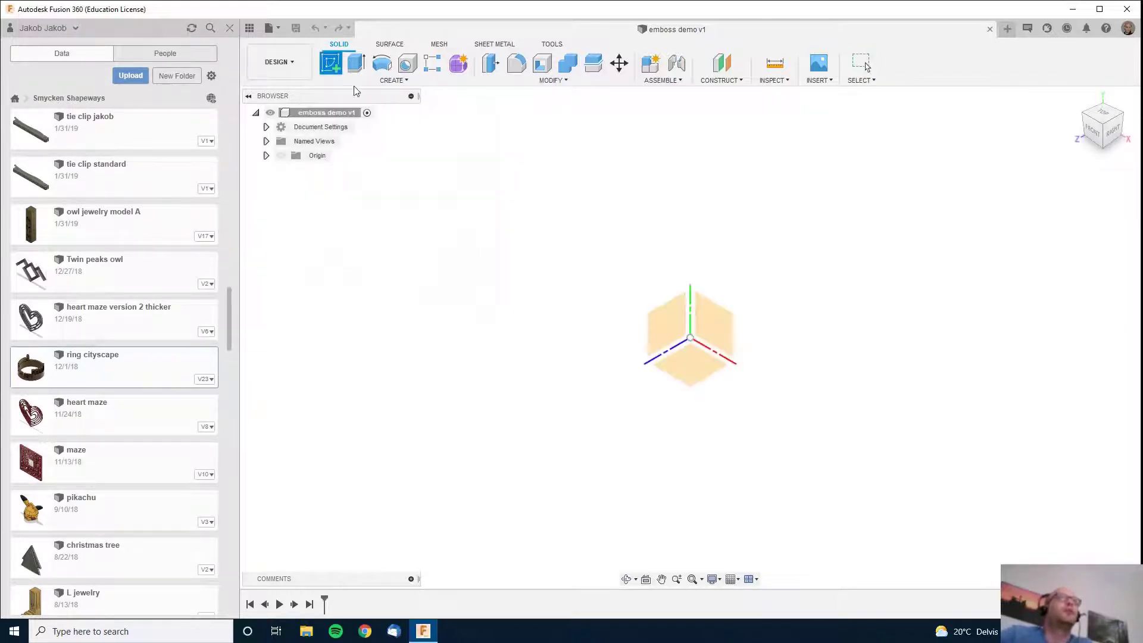
pyautogui.click(715, 329)
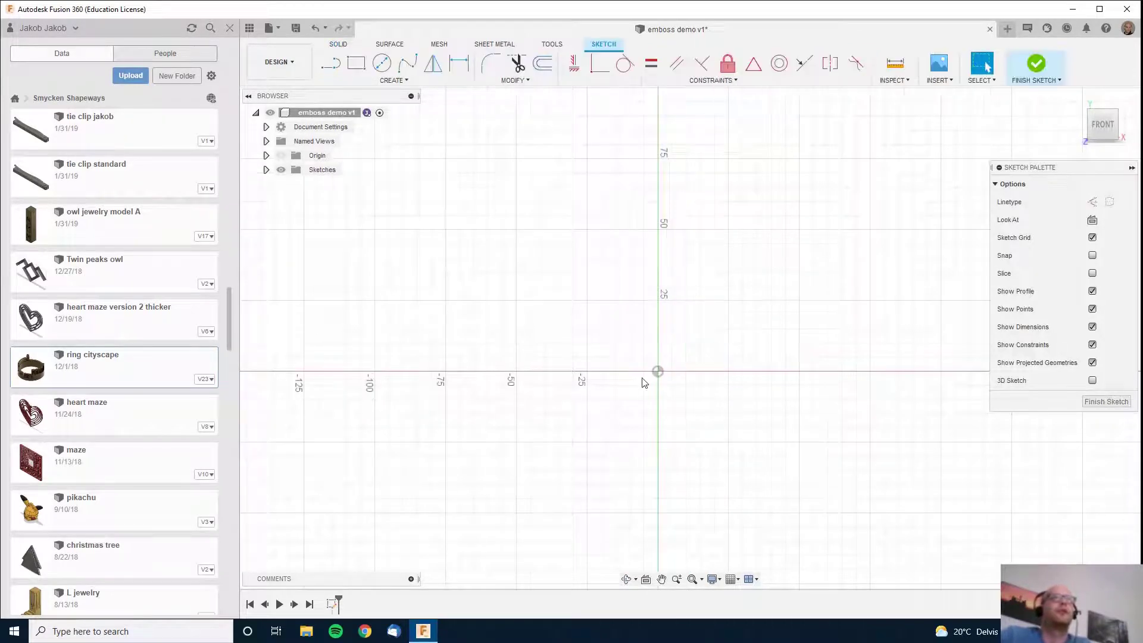
pyautogui.click(376, 81)
pyautogui.moveTo(346, 106)
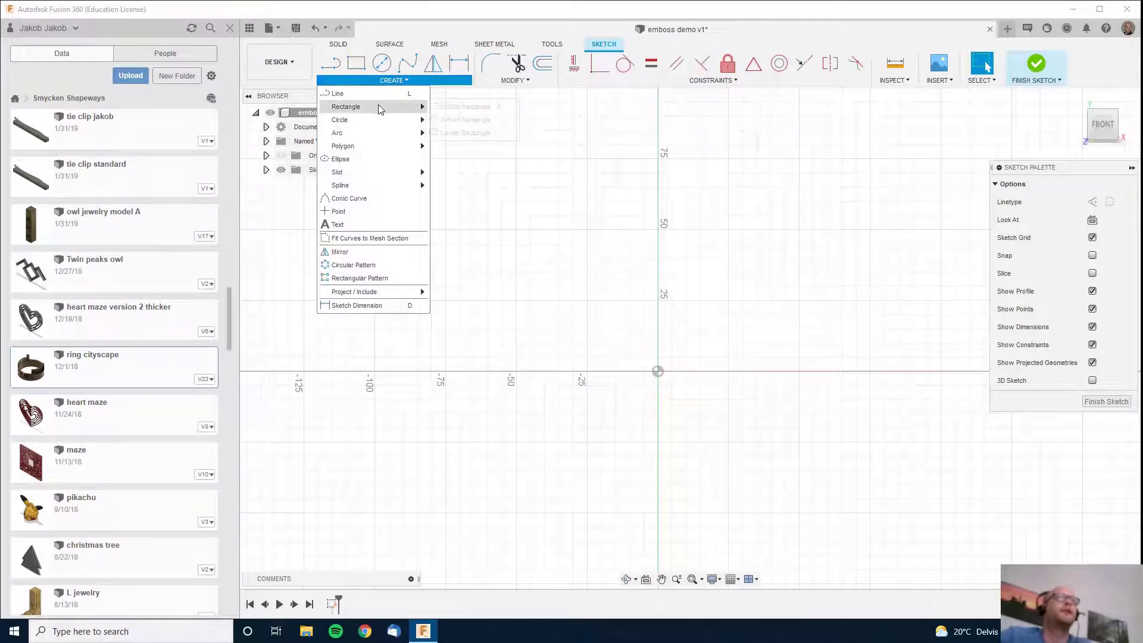
pyautogui.click(465, 133)
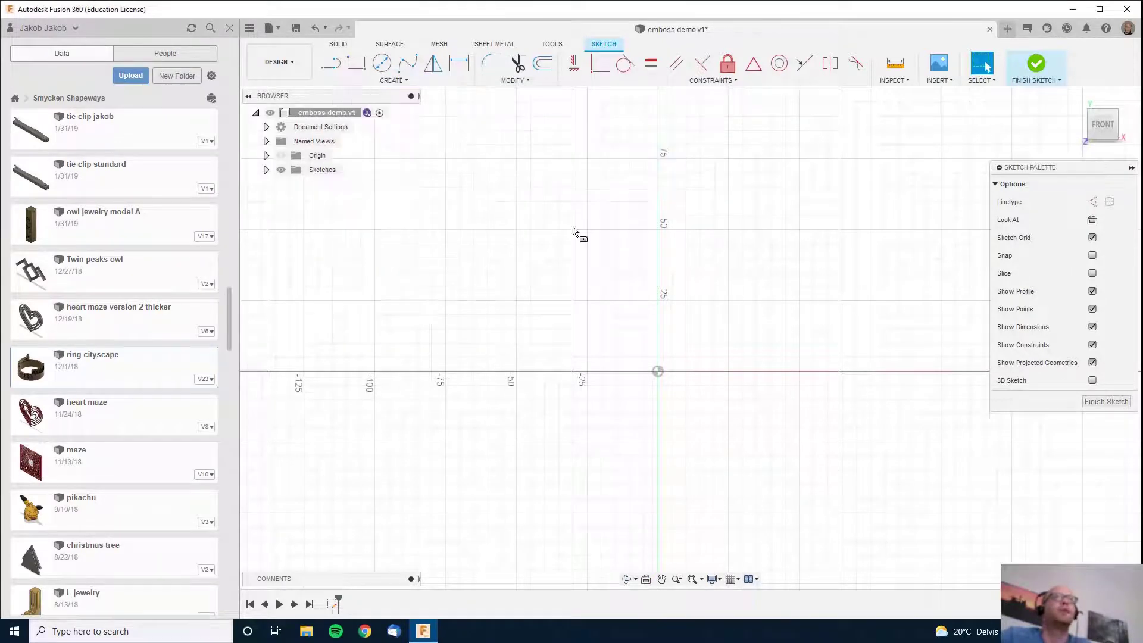
pyautogui.click(658, 371)
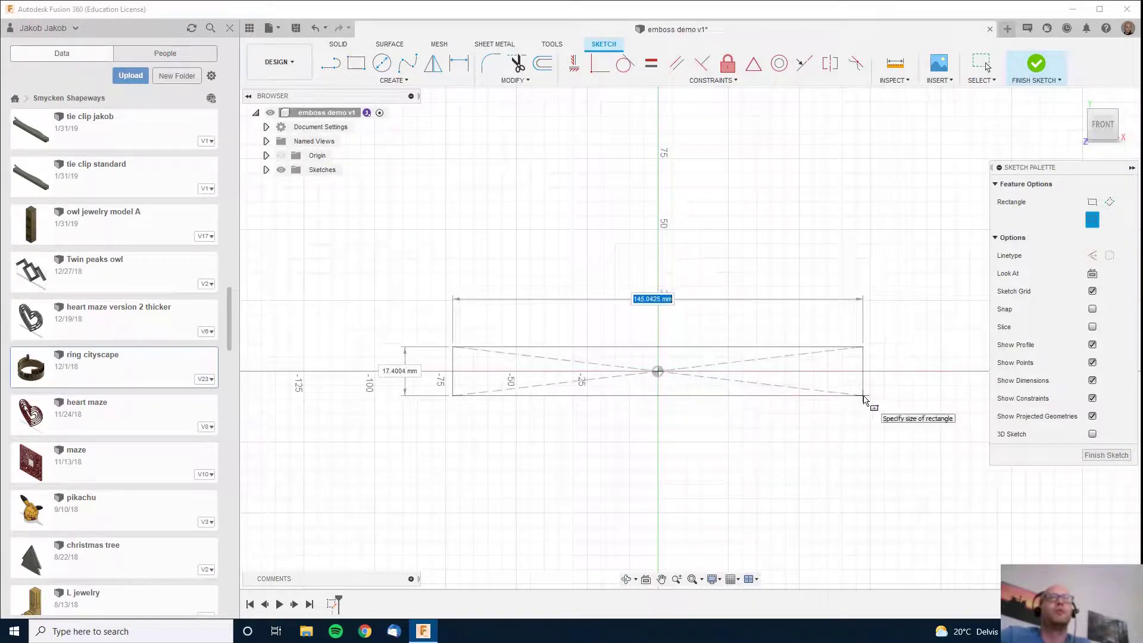
pyautogui.click(864, 395)
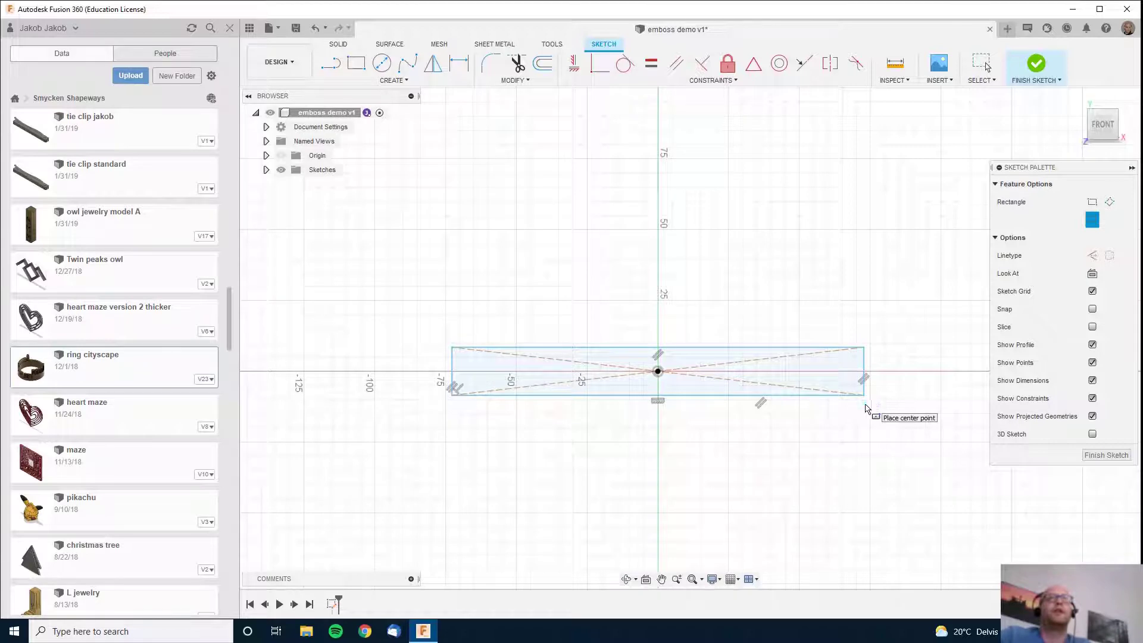
pyautogui.click(1104, 456)
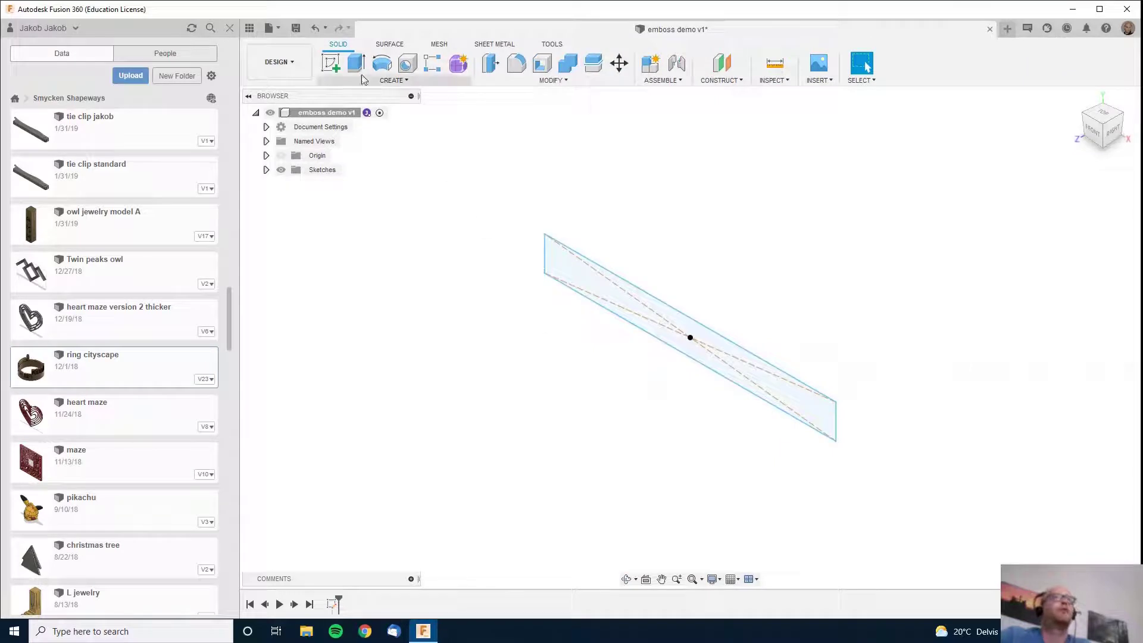
# Step: Extrude the rectangle profile 5 mm into a solid bar body
pyautogui.click(617, 294)
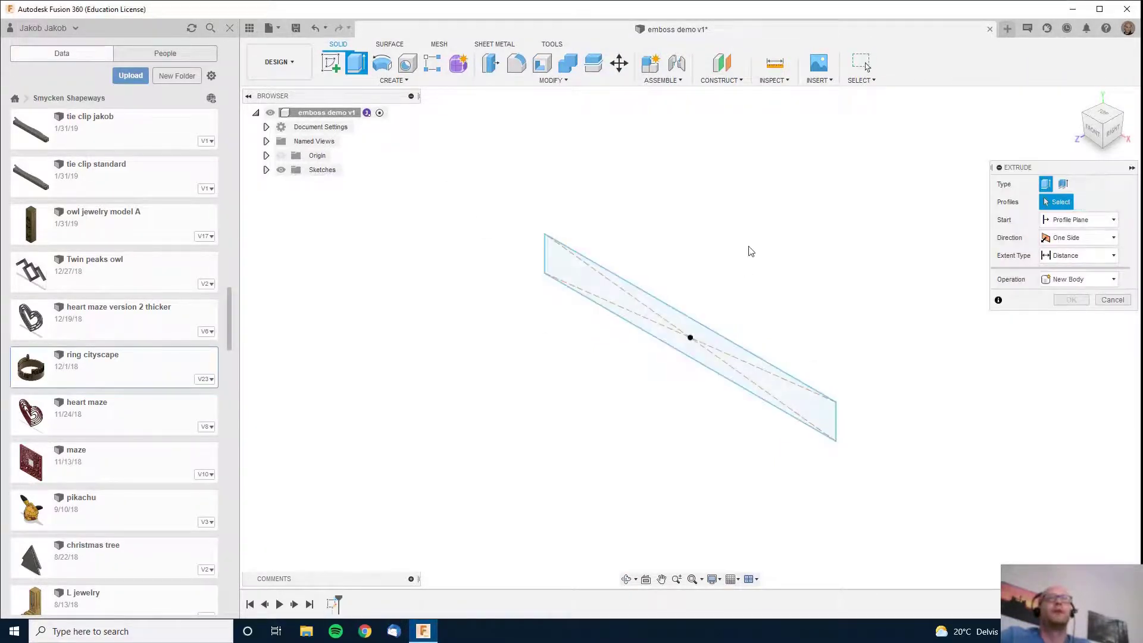
pyautogui.click(704, 344)
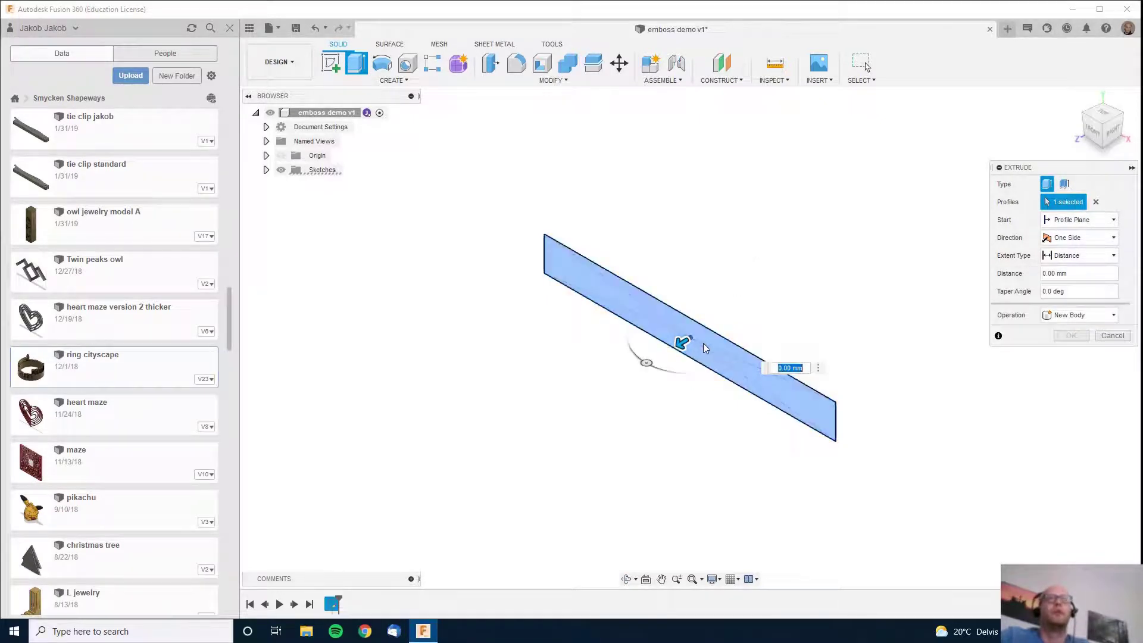
pyautogui.write('3')
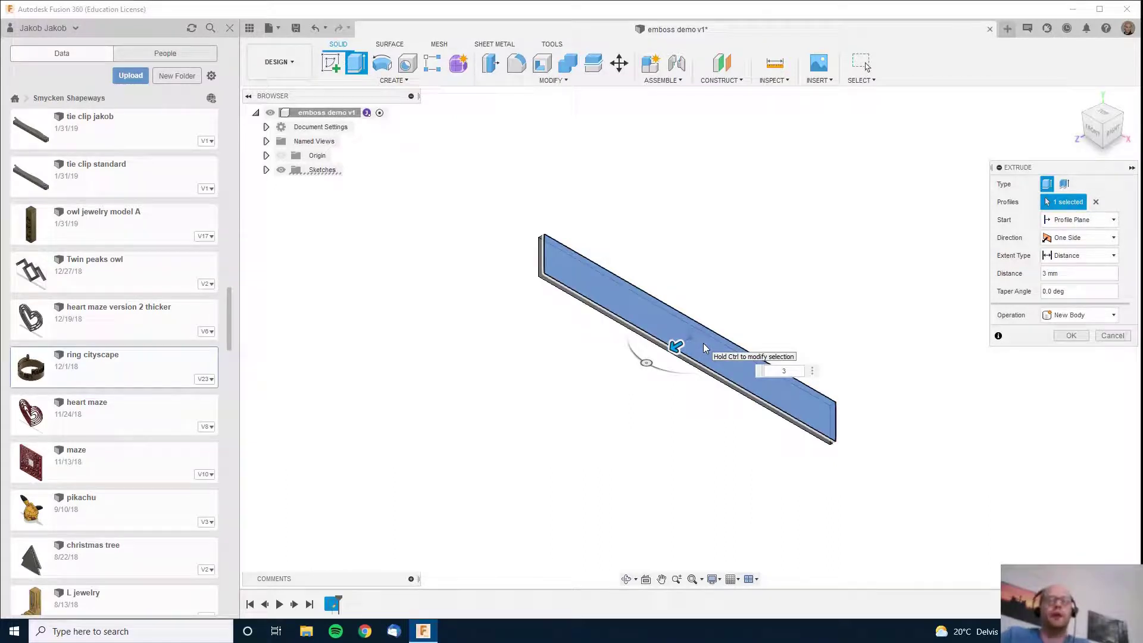
pyautogui.press('BackSpace')
pyautogui.write('5')
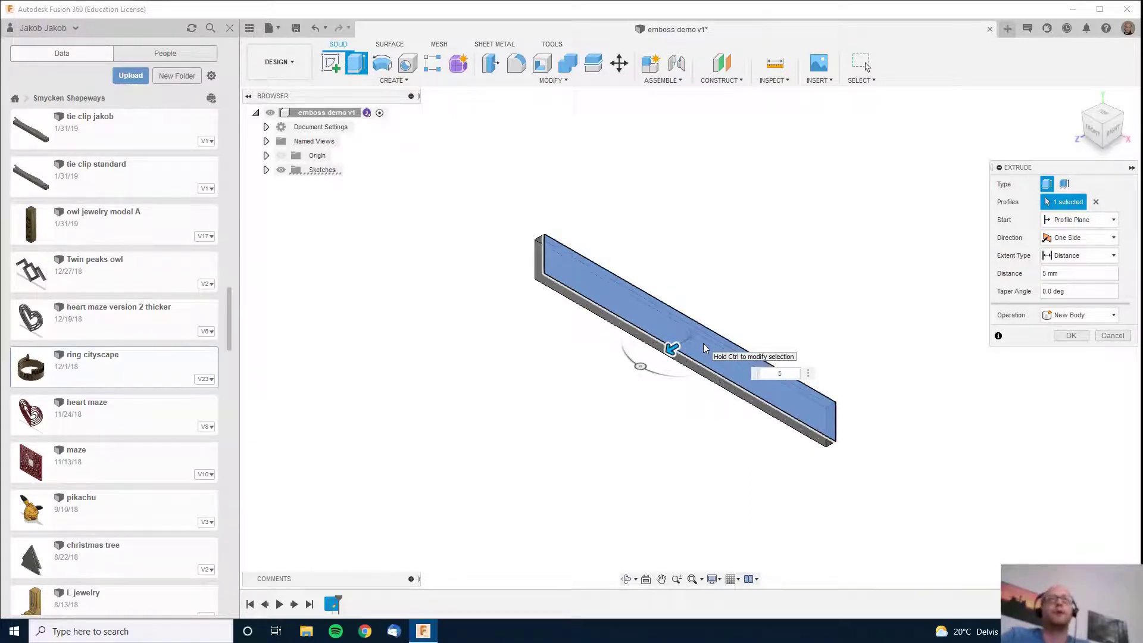
pyautogui.press('Return')
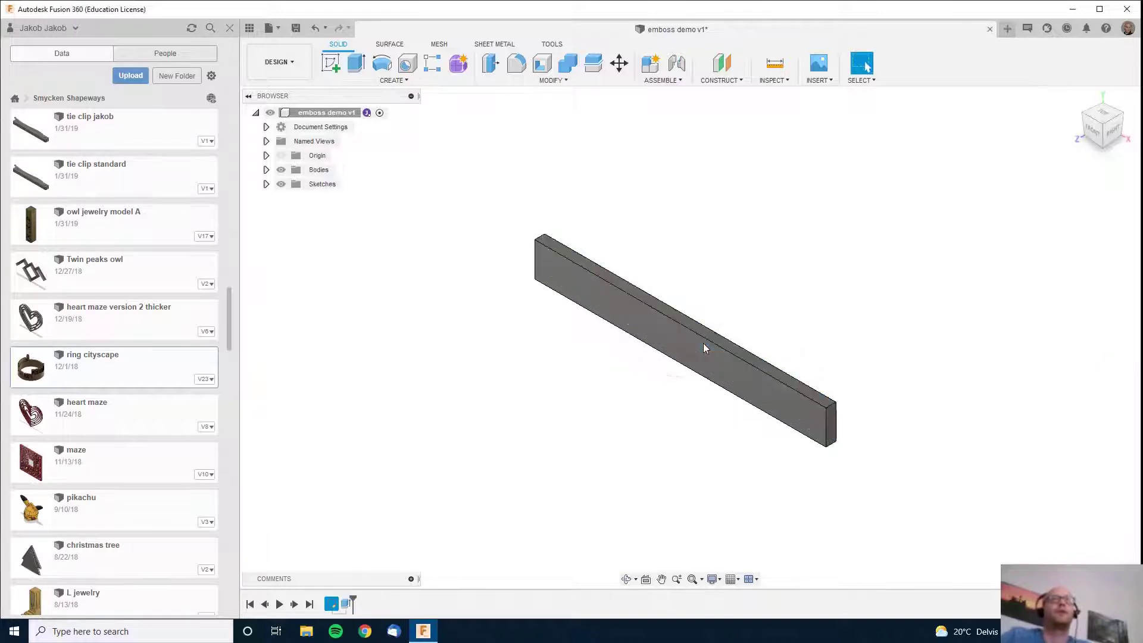
pyautogui.keyDown('shift'); pyautogui.moveTo(684, 434); pyautogui.dragTo(695, 423, button='middle'); pyautogui.keyUp('shift')
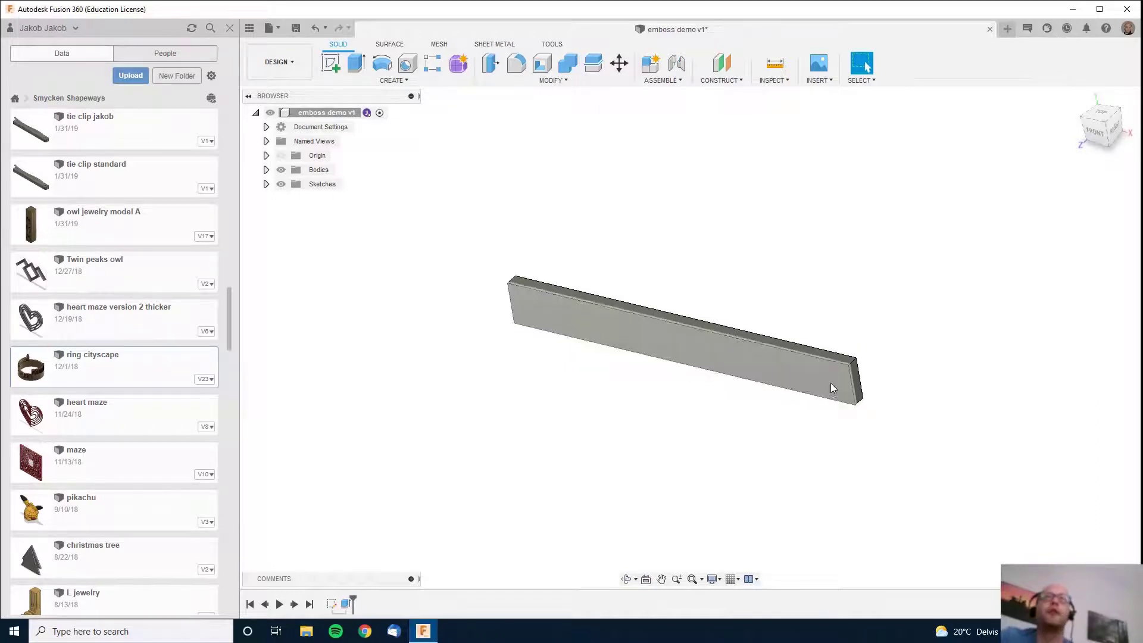
# Step: Start a fillet and select the upper and lower edges at the bar's end
pyautogui.press('f')
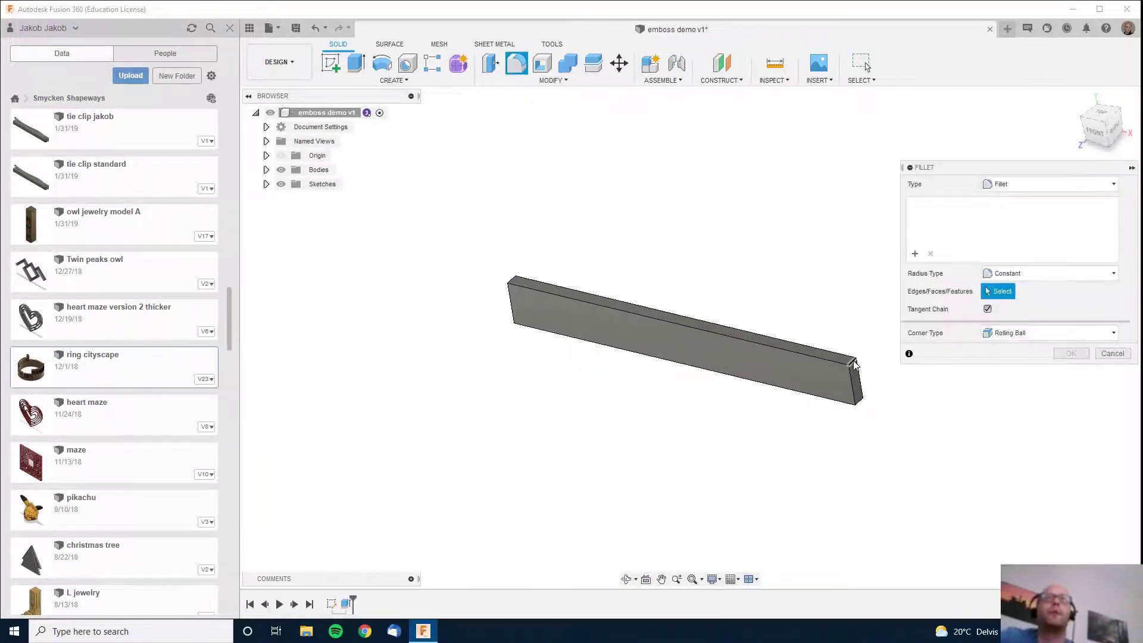
pyautogui.click(853, 361)
pyautogui.scroll(2, 870, 425)
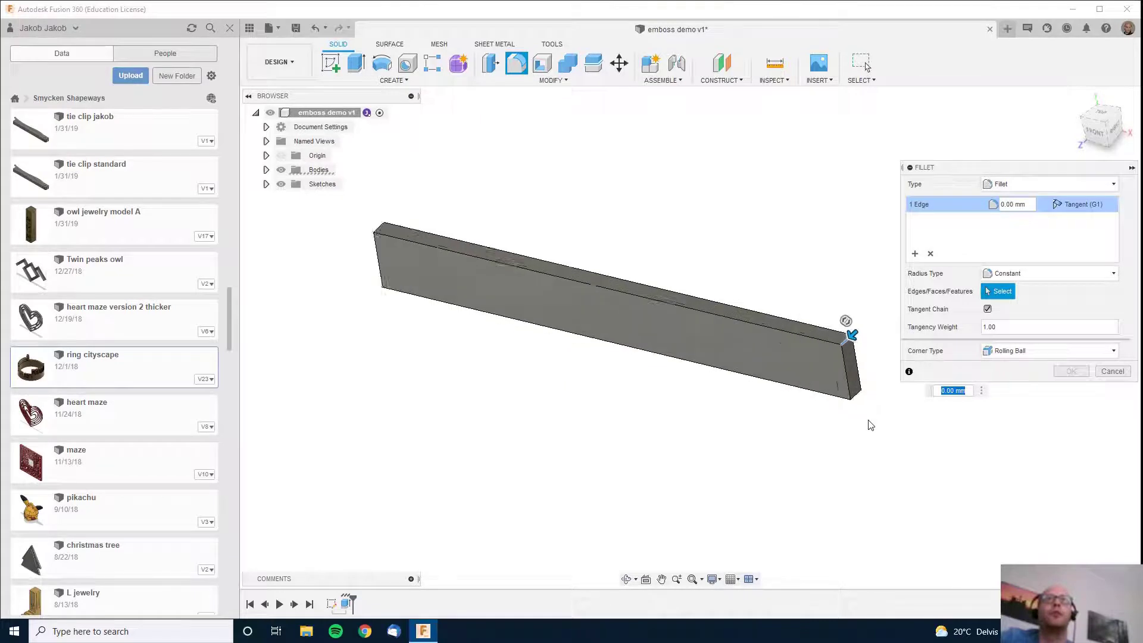
pyautogui.scroll(2, 870, 425)
pyautogui.scroll(2, 857, 434)
pyautogui.keyDown('shift'); pyautogui.moveTo(855, 438); pyautogui.dragTo(824, 401, button='middle'); pyautogui.keyUp('shift')
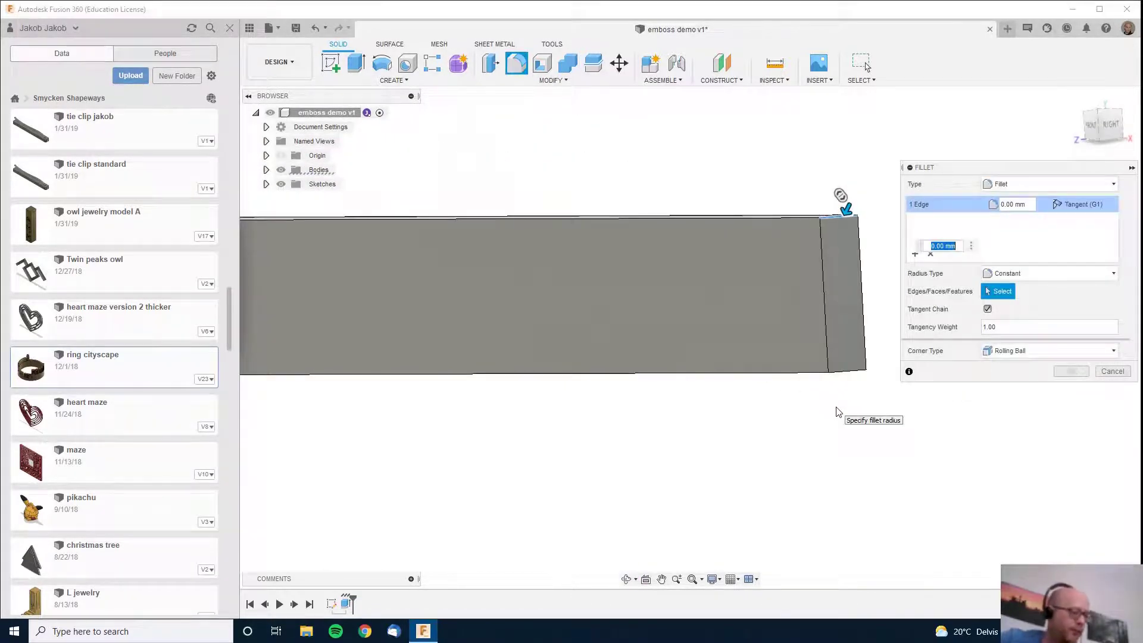
pyautogui.click(847, 372)
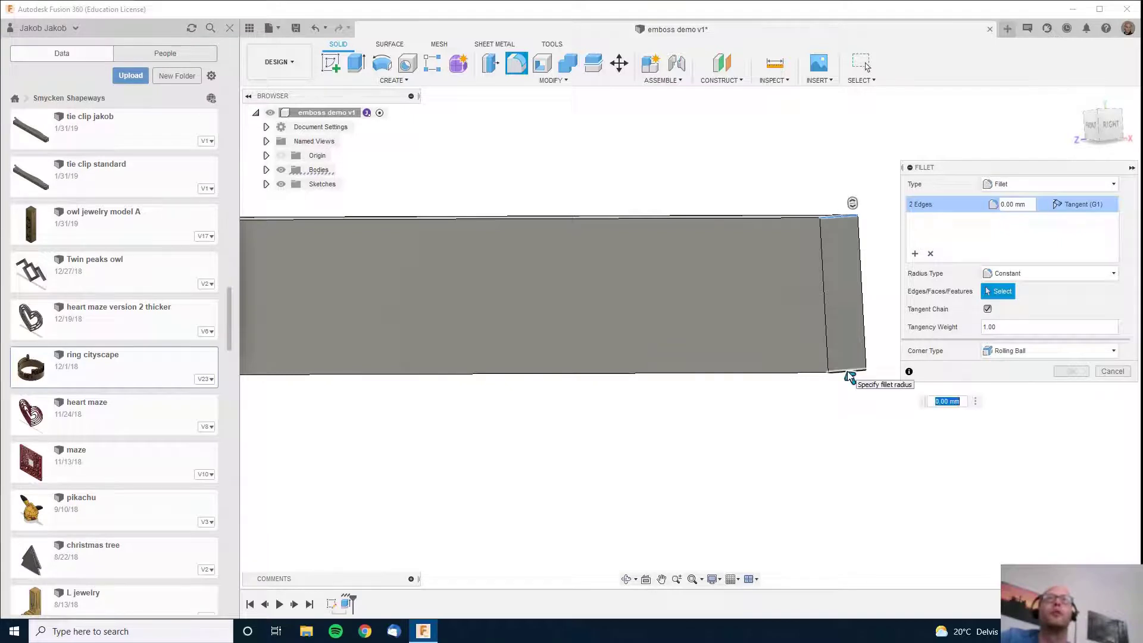
pyautogui.scroll(-1, 717, 459)
pyautogui.scroll(-2, 716, 460)
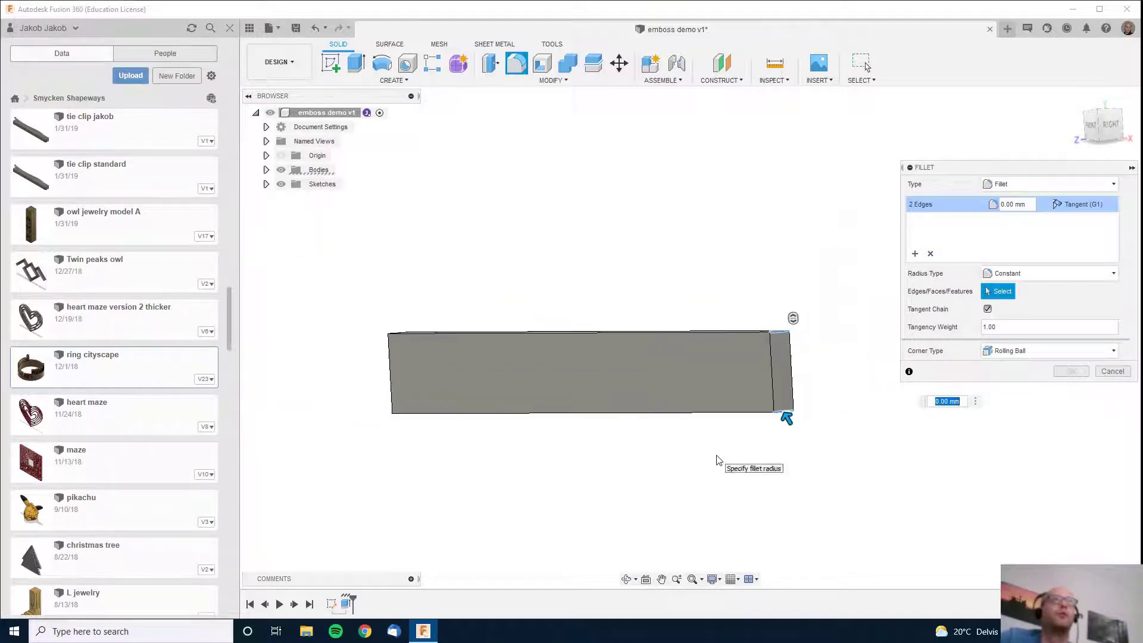
# Step: Add both vertical corner edges and apply a 4 mm fillet radius
pyautogui.keyDown('shift'); pyautogui.moveTo(434, 459); pyautogui.dragTo(505, 390, button='middle'); pyautogui.keyUp('shift')
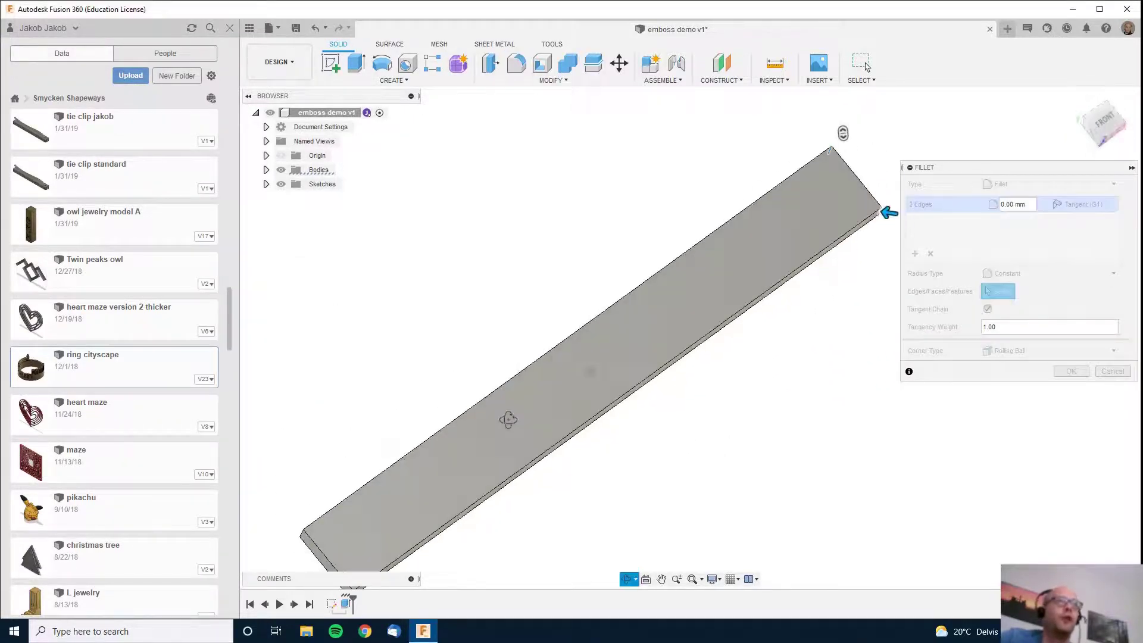
pyautogui.scroll(2, 352, 533)
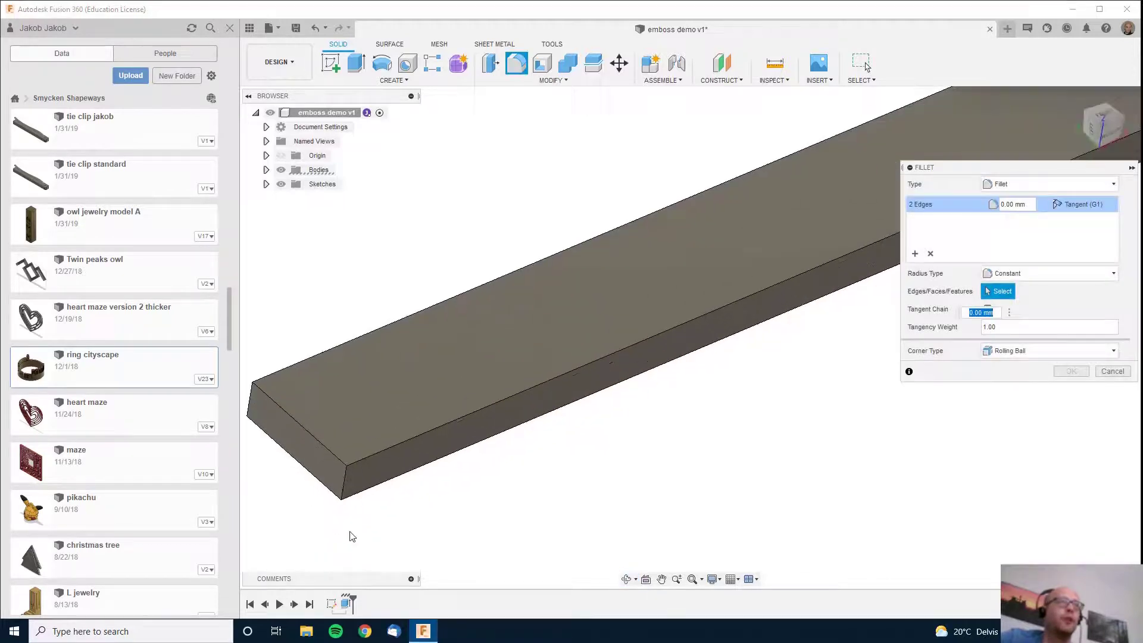
pyautogui.scroll(3, 344, 455)
pyautogui.click(338, 447)
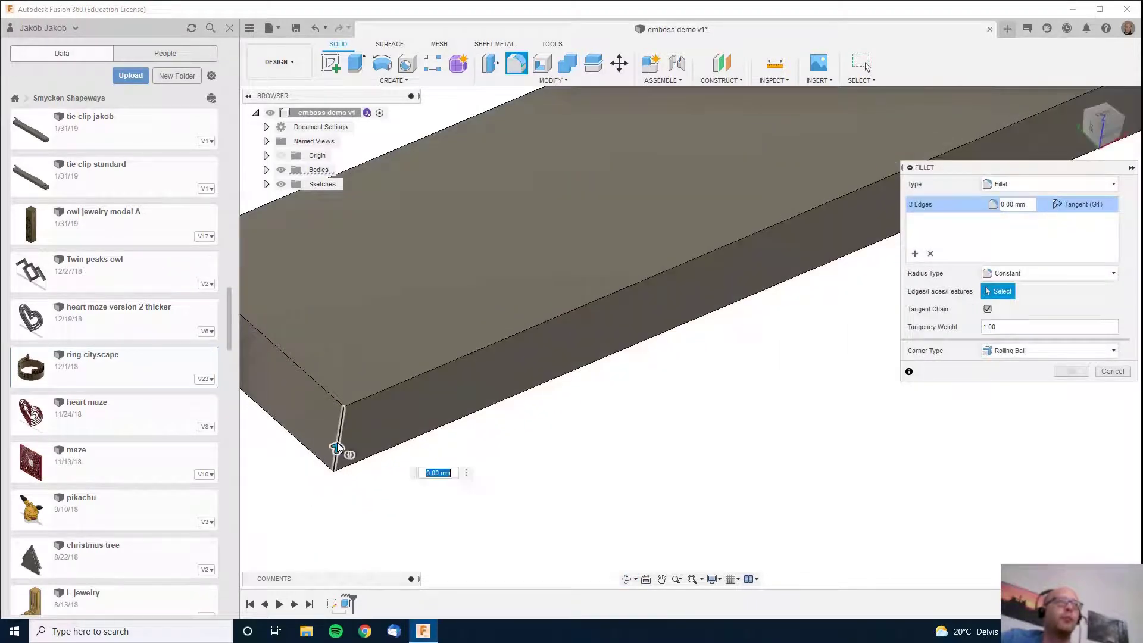
pyautogui.scroll(-2, 535, 493)
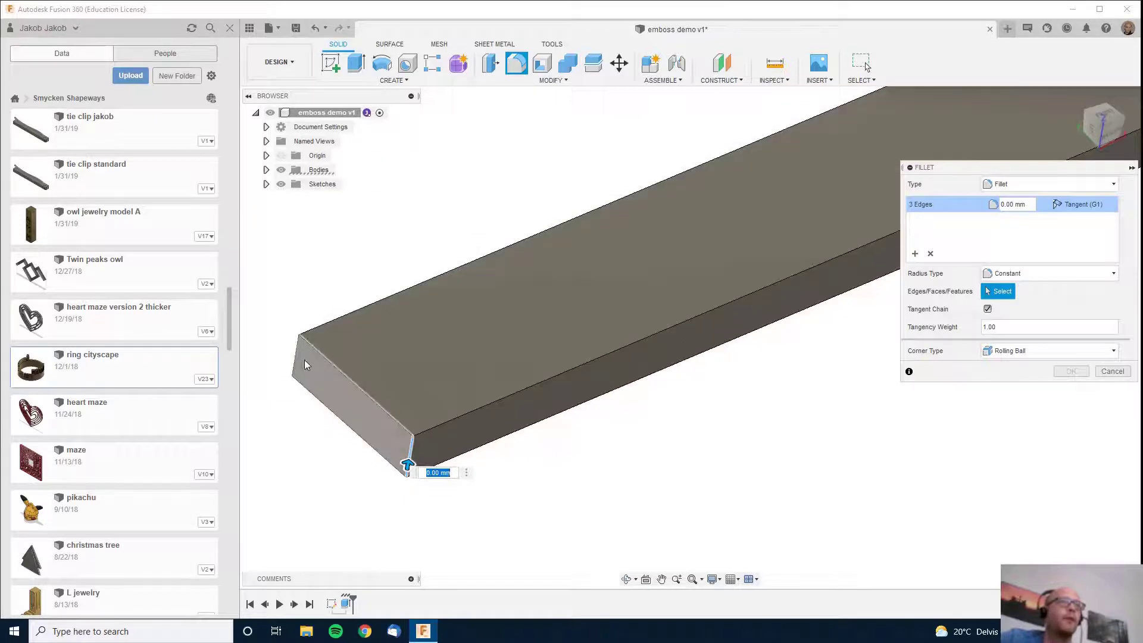
pyautogui.click(297, 357)
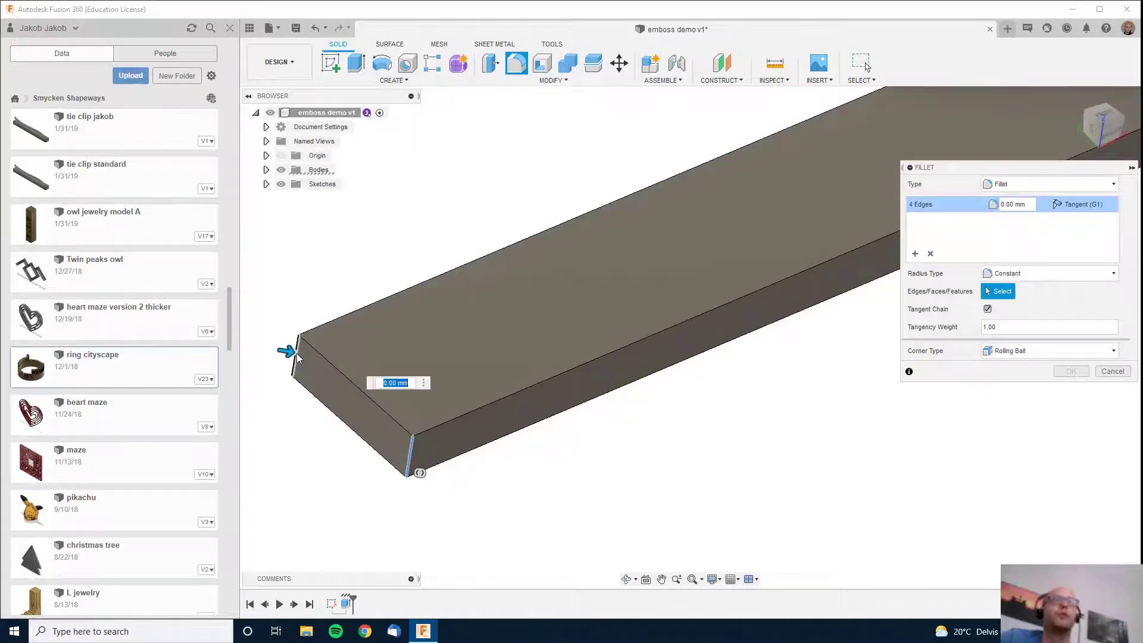
pyautogui.click(1003, 203)
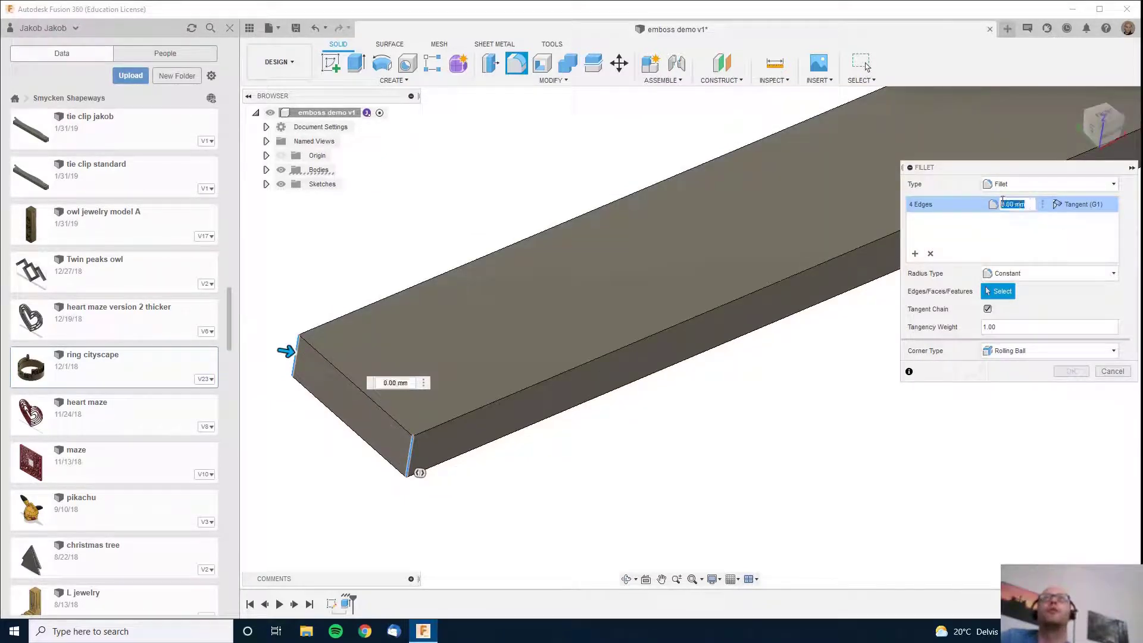
pyautogui.write('4')
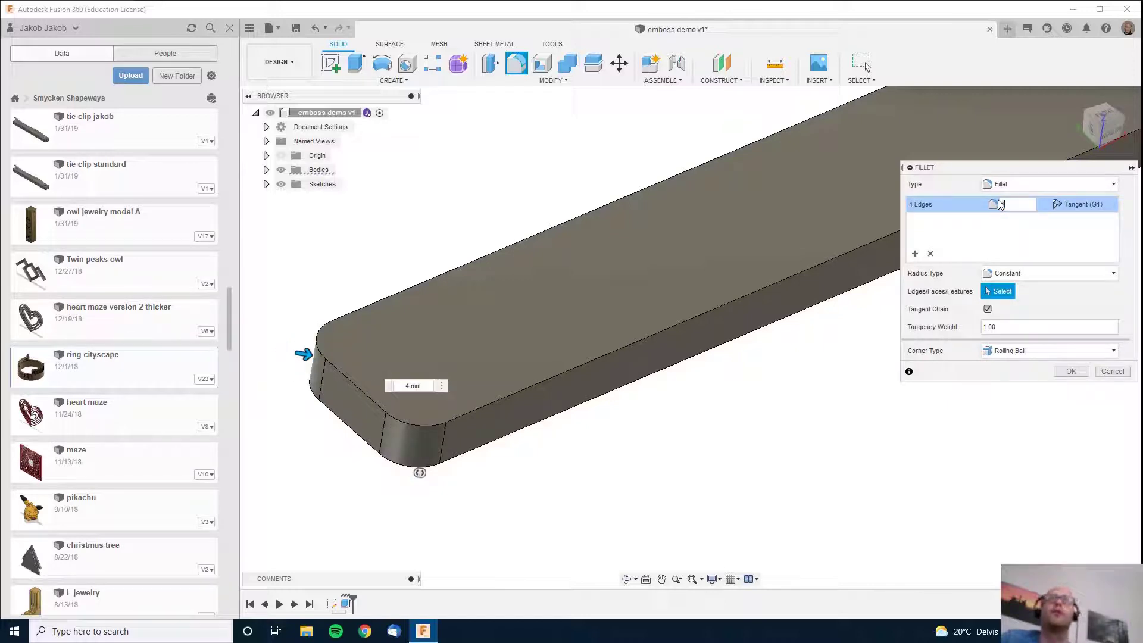
pyautogui.press('Return')
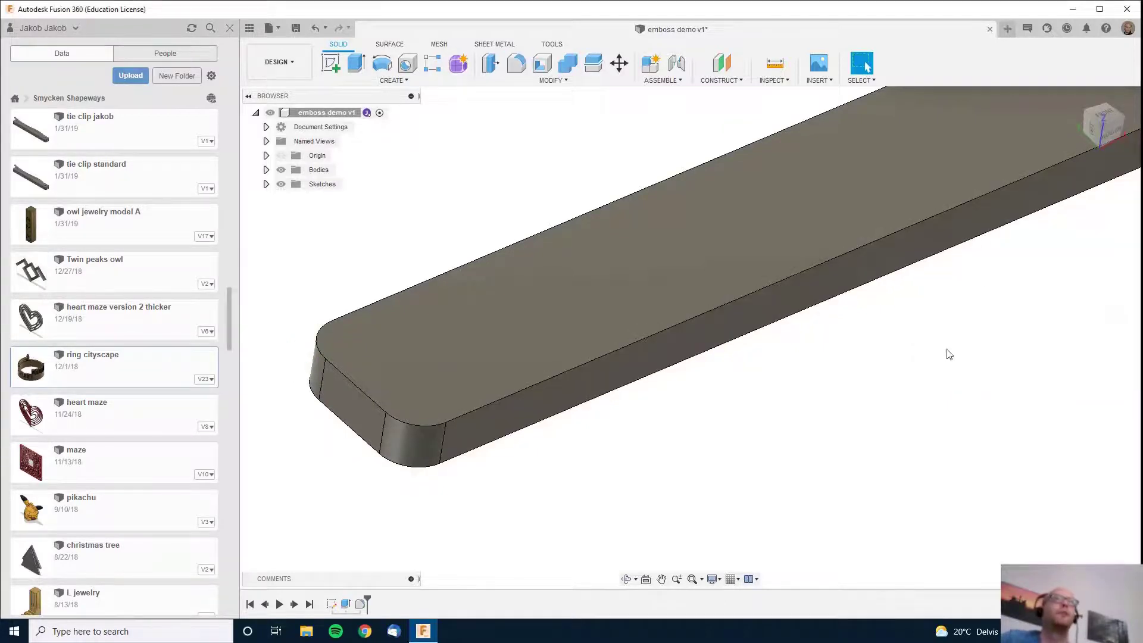
# Step: Zoom out around the 4 mm-filleted bar and snap the view to Top
pyautogui.scroll(-1, 907, 396)
pyautogui.scroll(-2, 906, 396)
pyautogui.scroll(-1, 903, 395)
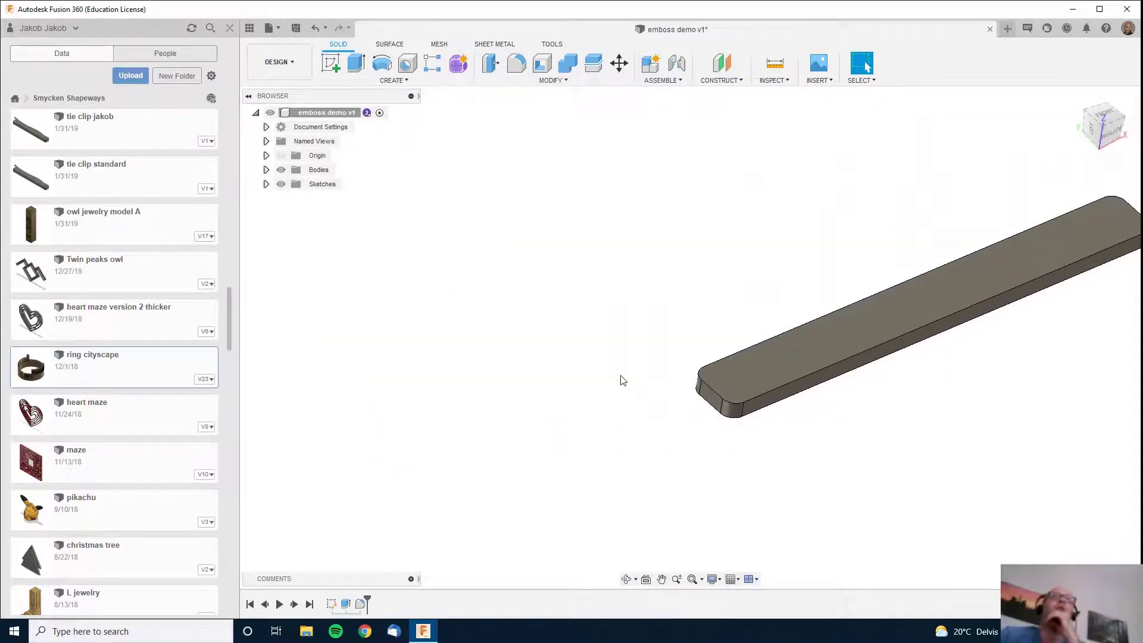
pyautogui.scroll(-2, 400, 350)
pyautogui.moveTo(791, 381)
pyautogui.keyDown('shift'); pyautogui.mouseDown(button='middle')
pyautogui.moveTo(804, 424)
pyautogui.moveTo(793, 445)
pyautogui.moveTo(774, 424)
pyautogui.moveTo(799, 386)
pyautogui.moveTo(803, 401)
pyautogui.moveTo(793, 390)
pyautogui.mouseUp(button='middle'); pyautogui.keyUp('shift')
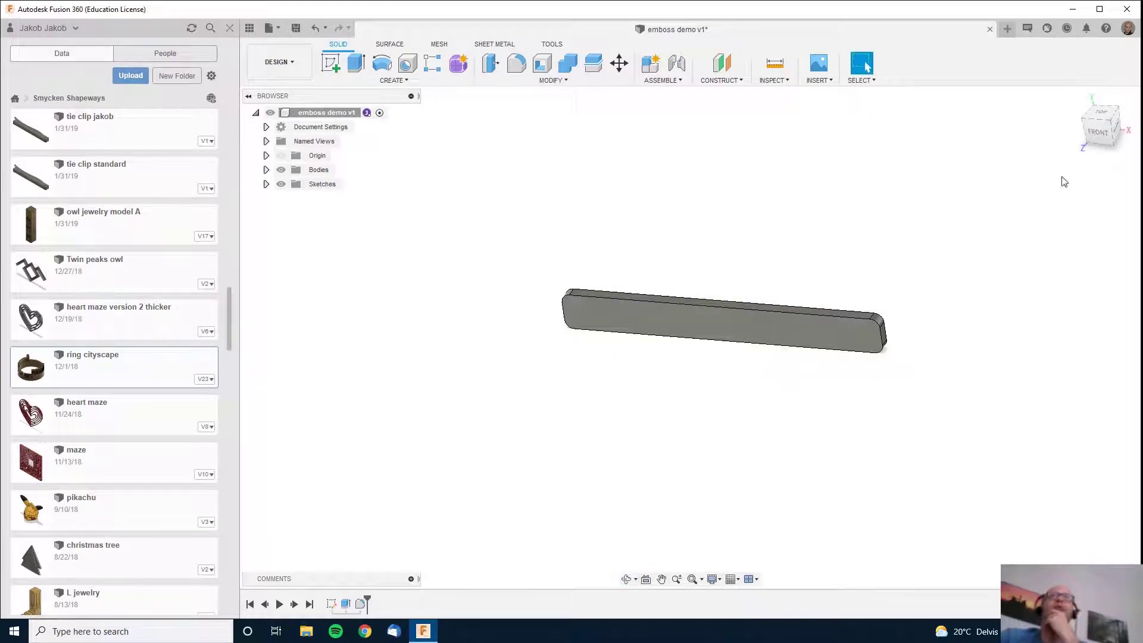
pyautogui.click(1100, 114)
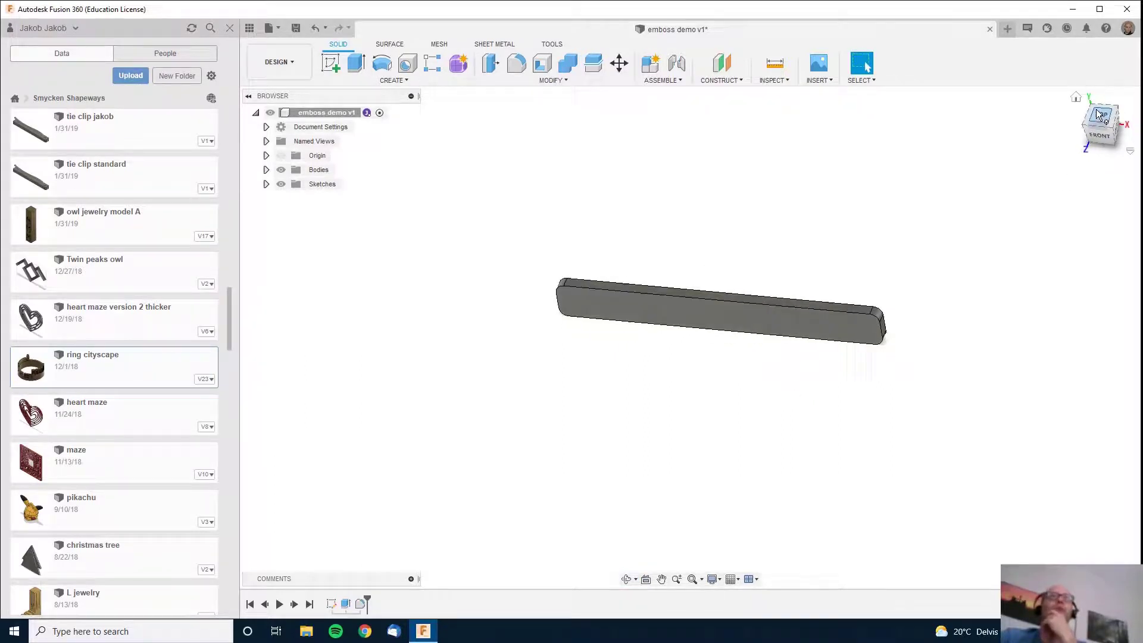
# Step: Sketch a roughly 56 mm circle centred on the vertical axis, its edge touching the bar
pyautogui.click(331, 64)
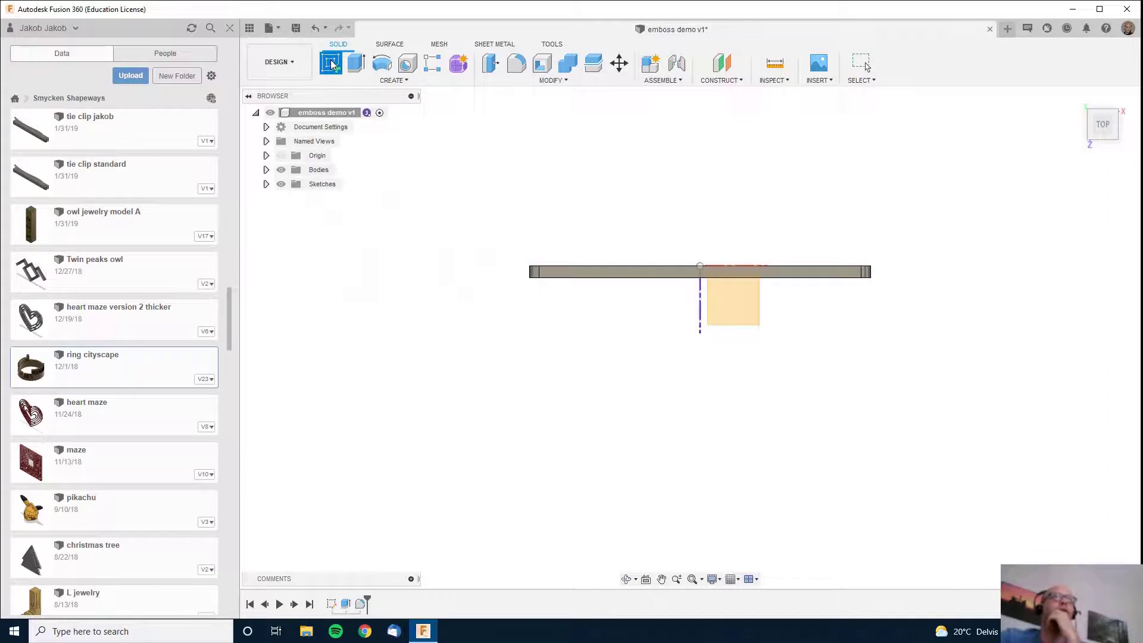
pyautogui.click(740, 325)
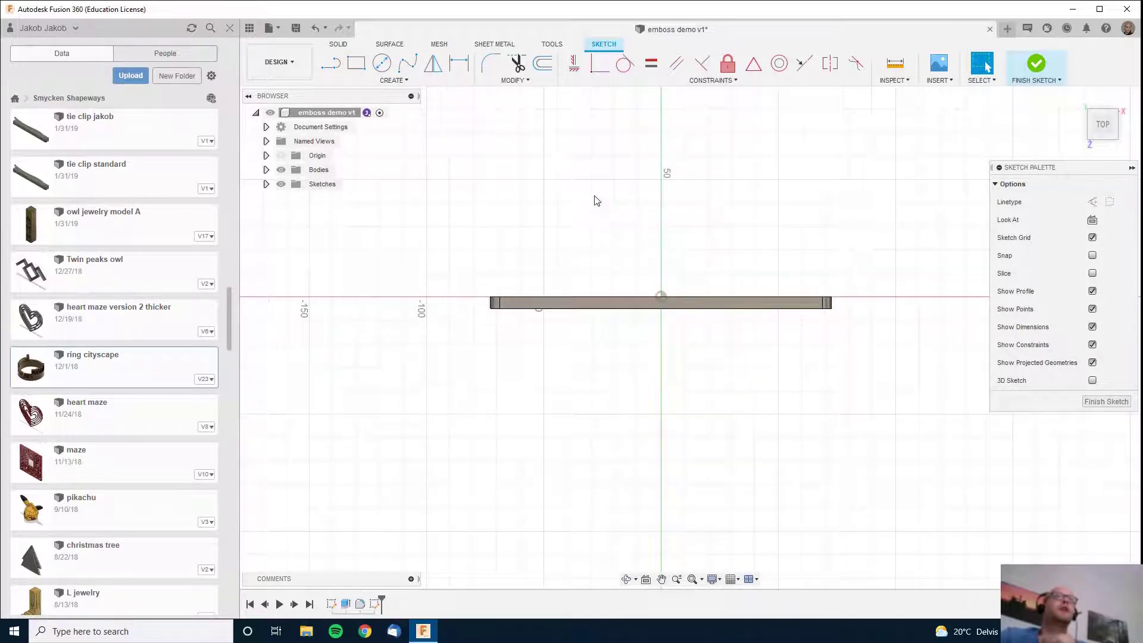
pyautogui.click(381, 64)
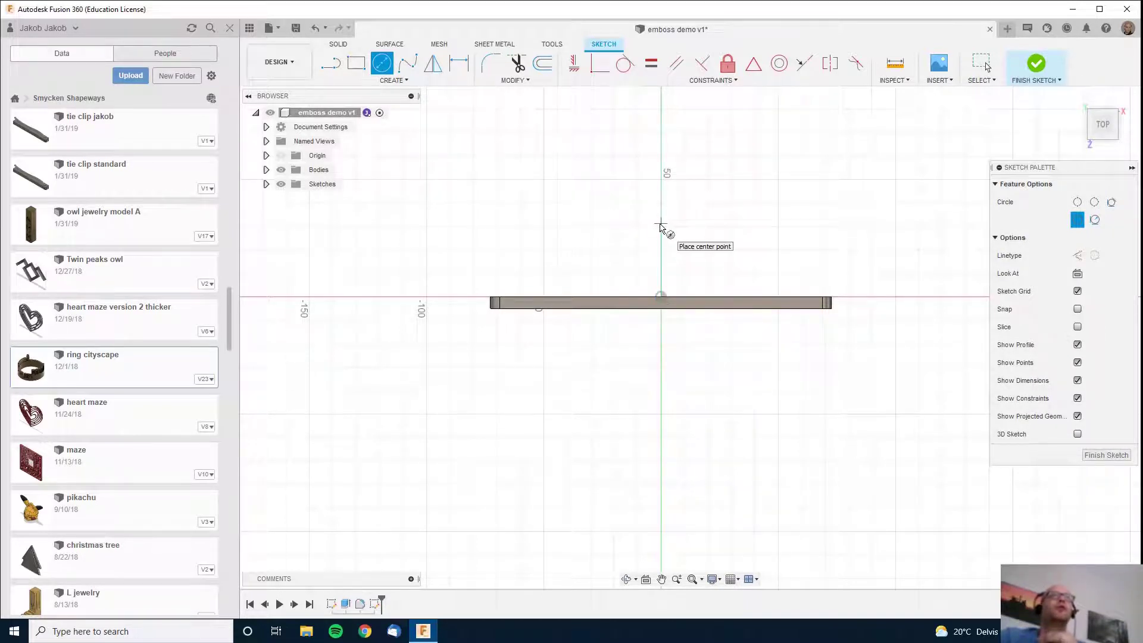
pyautogui.click(661, 224)
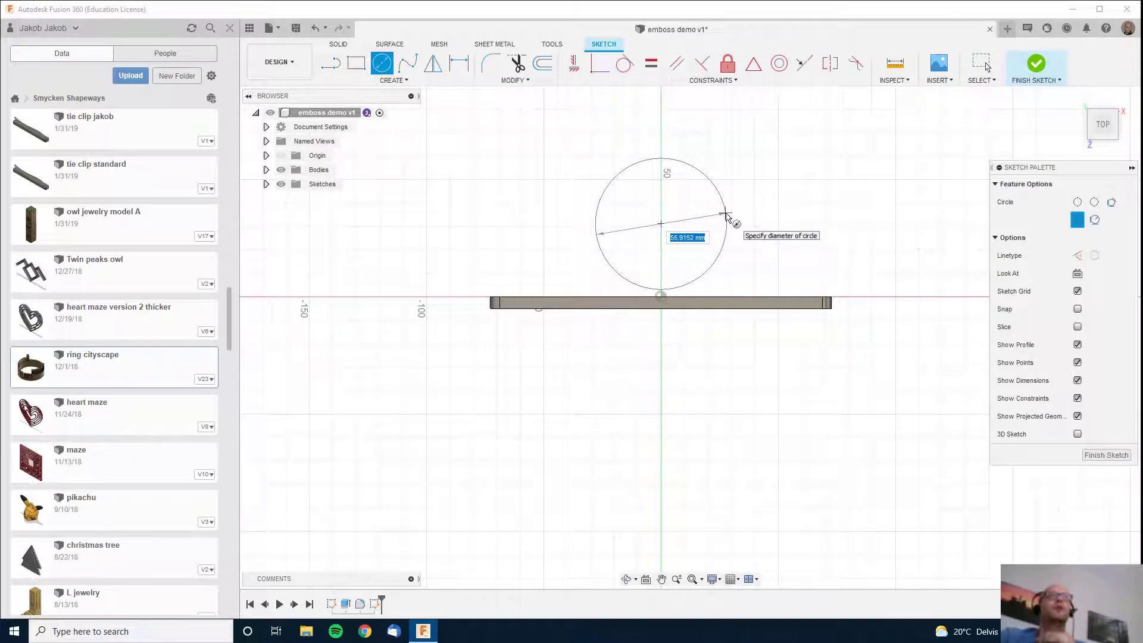
pyautogui.click(726, 215)
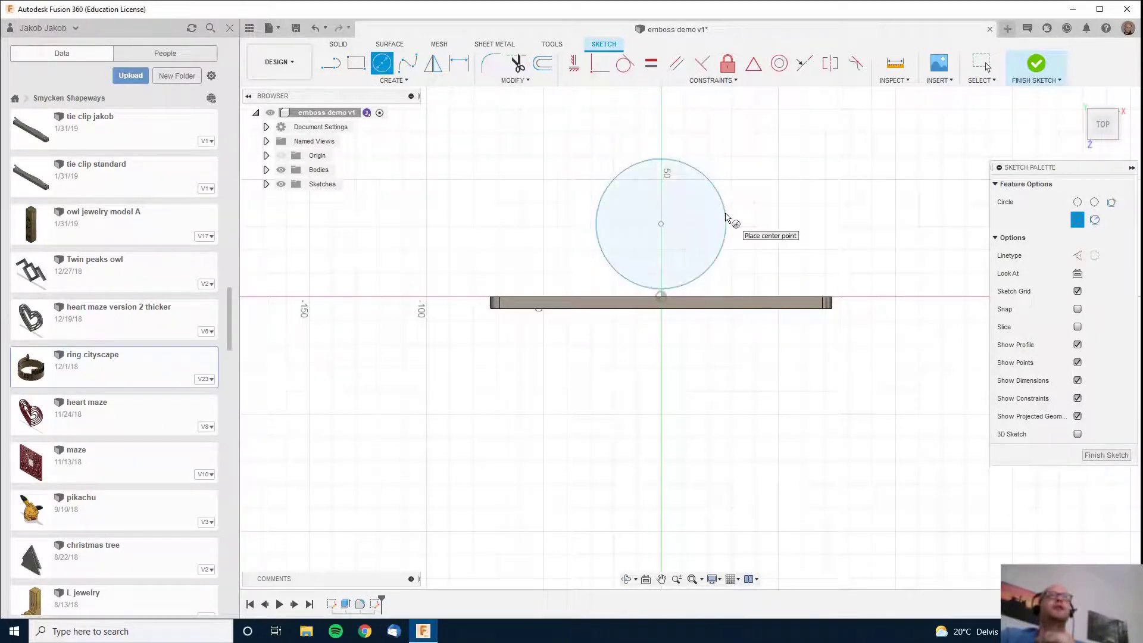
pyautogui.click(1083, 453)
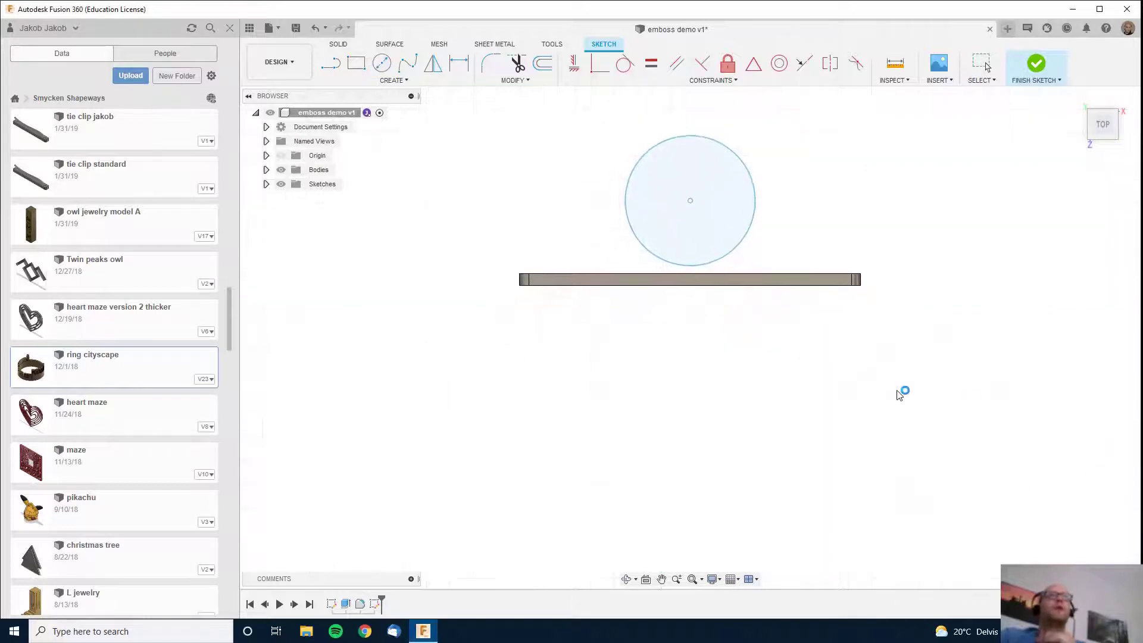
pyautogui.moveTo(819, 424)
pyautogui.keyDown('shift'); pyautogui.mouseDown(button='middle')
pyautogui.moveTo(762, 385)
pyautogui.moveTo(691, 413)
pyautogui.moveTo(727, 442)
pyautogui.mouseUp(button='middle'); pyautogui.keyUp('shift')
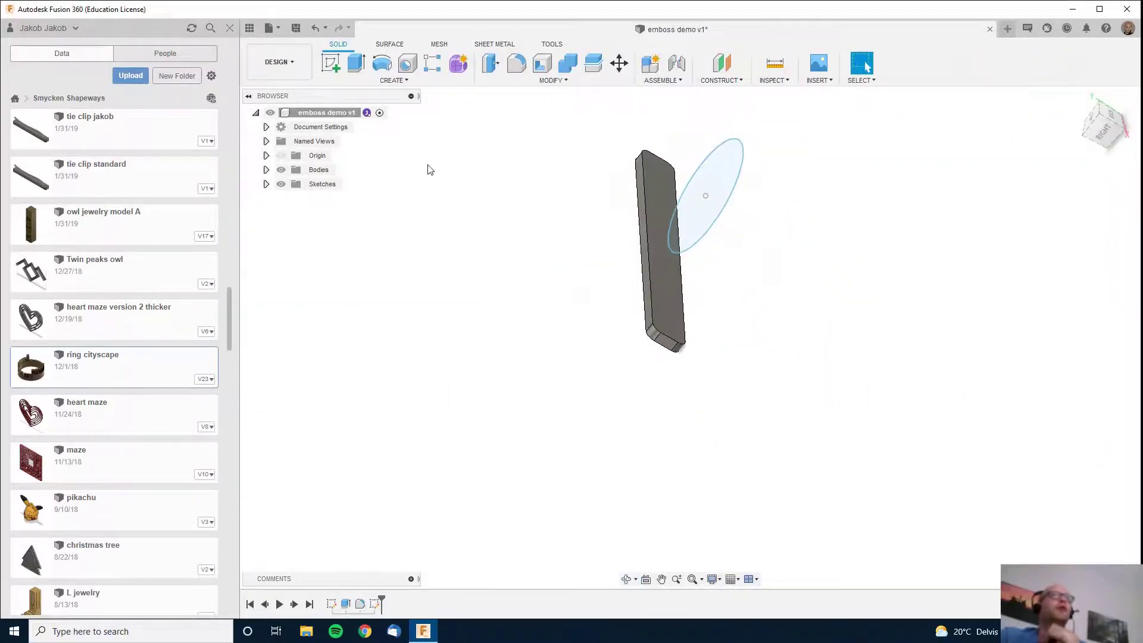
# Step: Extrude the circle two-sided, 49.96 mm and 66.0619 mm, into a cylinder through the bar
pyautogui.click(356, 62)
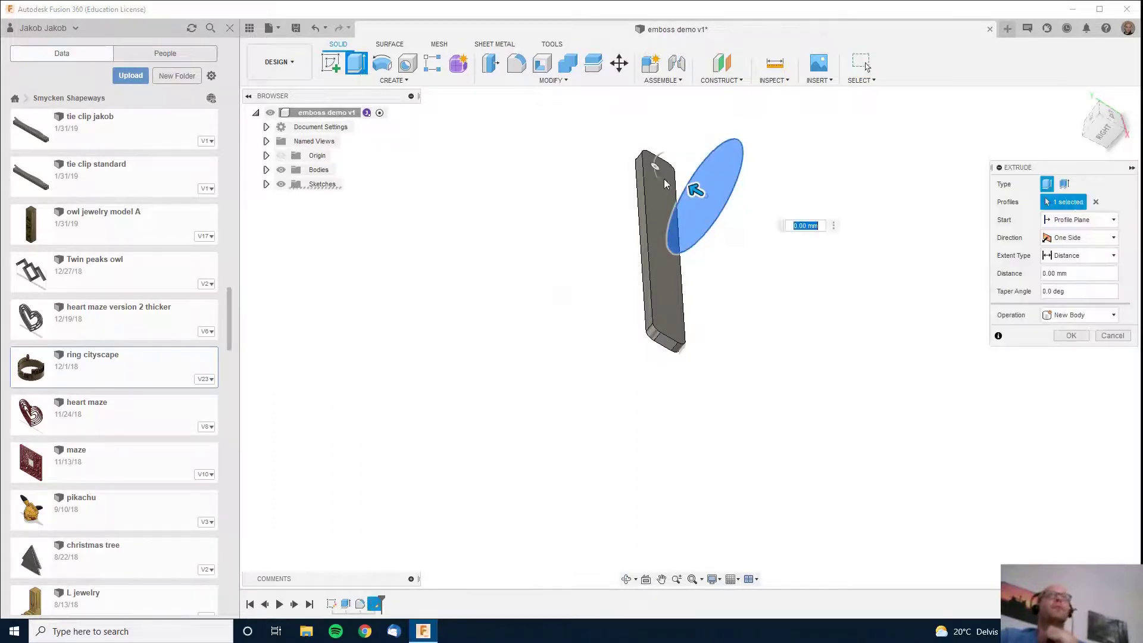
pyautogui.moveTo(695, 190); pyautogui.dragTo(622, 153)
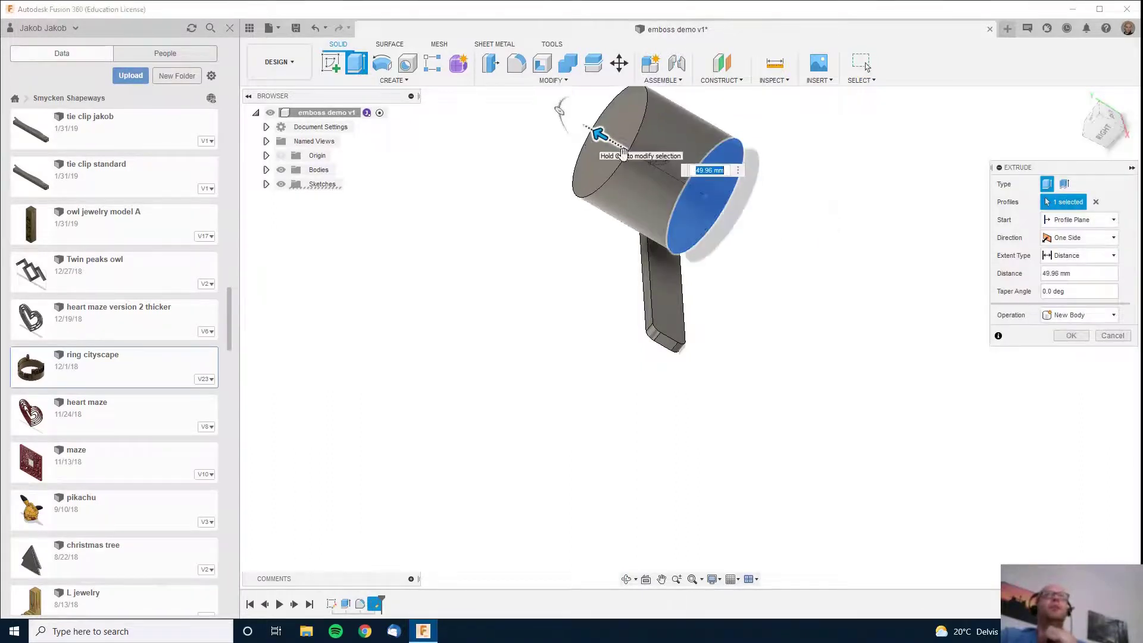
pyautogui.click(1113, 238)
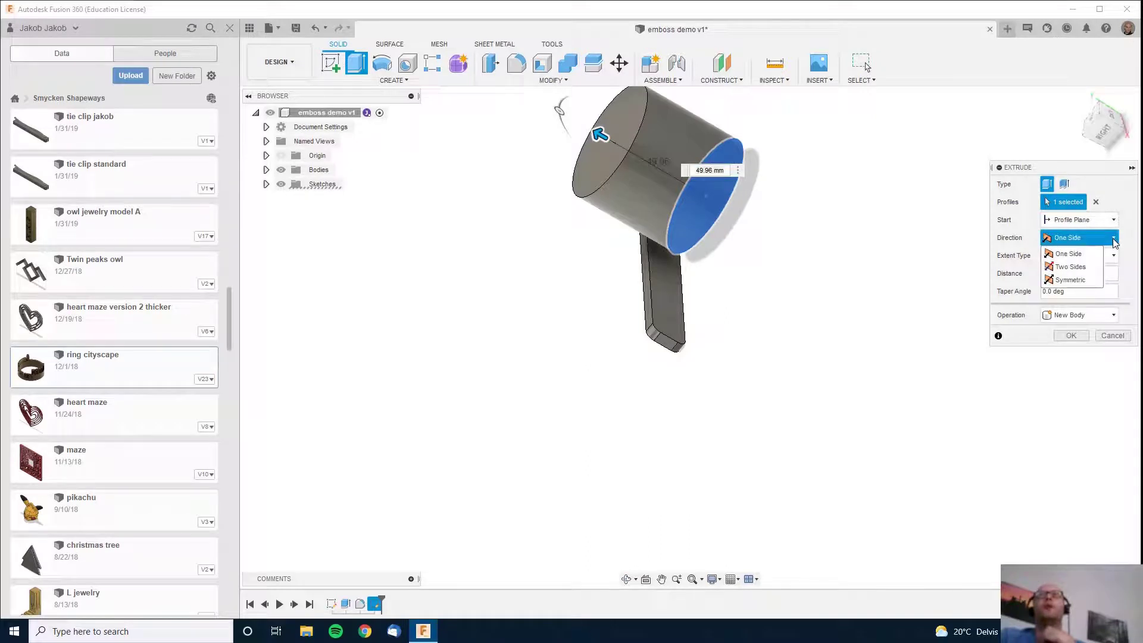
pyautogui.click(1070, 267)
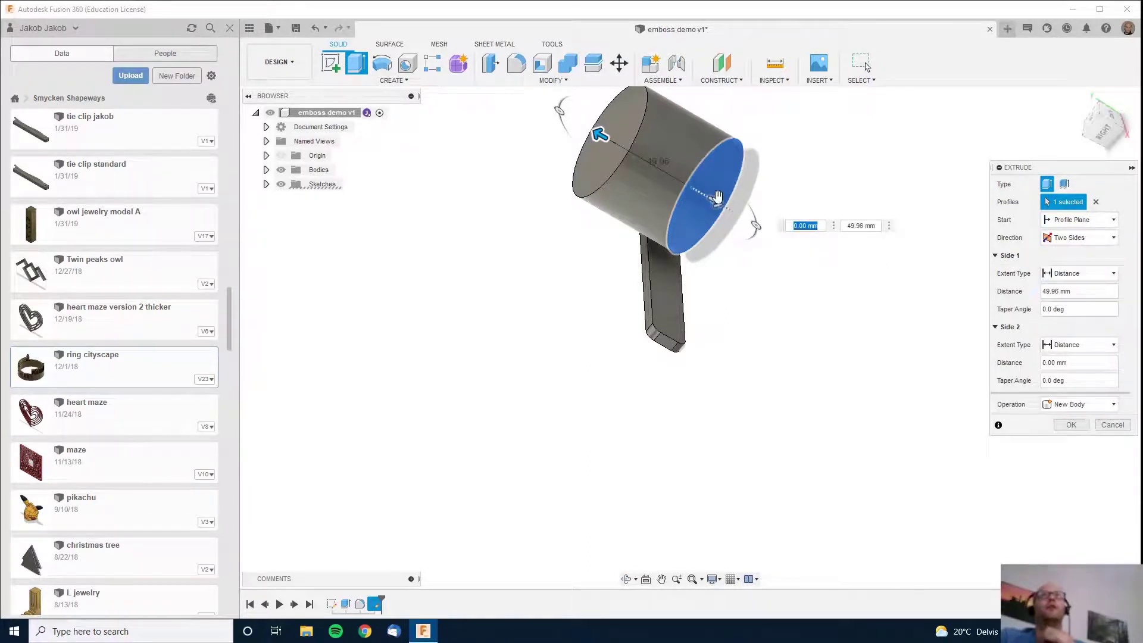
pyautogui.moveTo(717, 203); pyautogui.dragTo(856, 260)
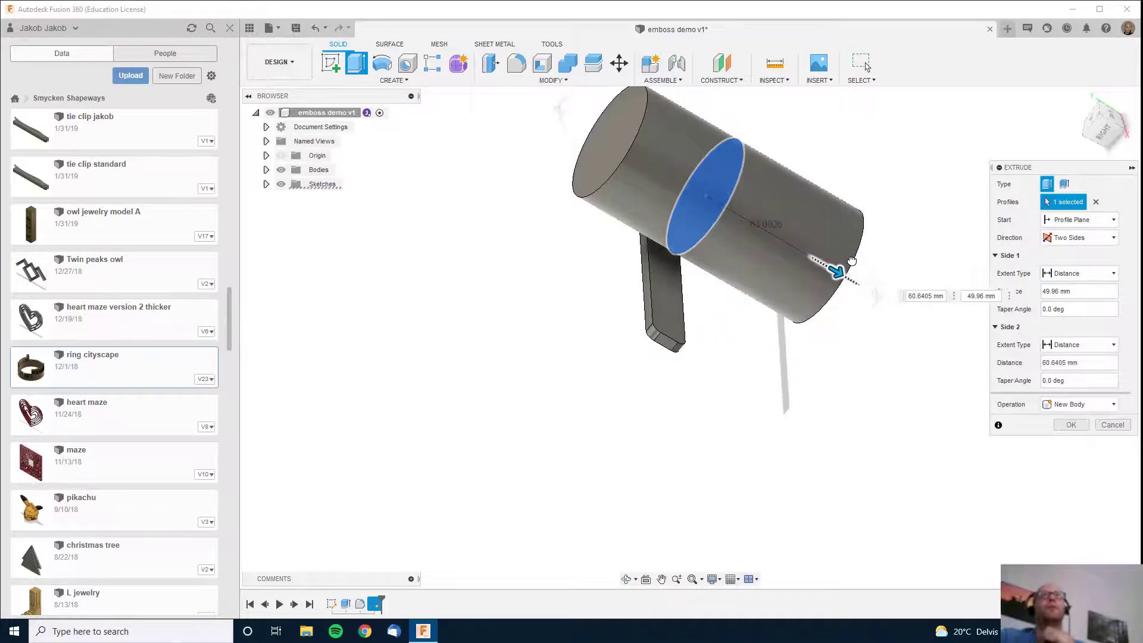
pyautogui.click(1069, 425)
pyautogui.moveTo(698, 428)
pyautogui.keyDown('shift'); pyautogui.mouseDown(button='middle')
pyautogui.moveTo(764, 385)
pyautogui.moveTo(813, 429)
pyautogui.moveTo(821, 451)
pyautogui.moveTo(726, 406)
pyautogui.moveTo(704, 456)
pyautogui.moveTo(712, 467)
pyautogui.moveTo(862, 490)
pyautogui.mouseUp(button='middle'); pyautogui.keyUp('shift')
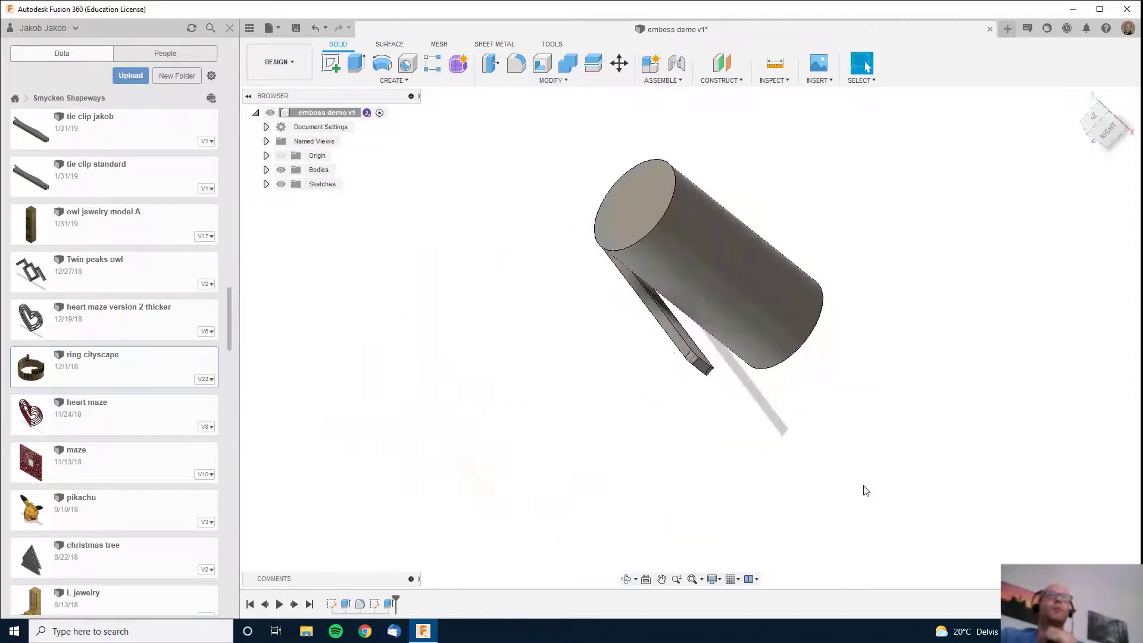
pyautogui.moveTo(845, 436)
pyautogui.keyDown('shift'); pyautogui.mouseDown(button='middle')
pyautogui.moveTo(864, 403)
pyautogui.moveTo(887, 392)
pyautogui.moveTo(900, 409)
pyautogui.mouseUp(button='middle'); pyautogui.keyUp('shift')
pyautogui.scroll(2, 937, 439)
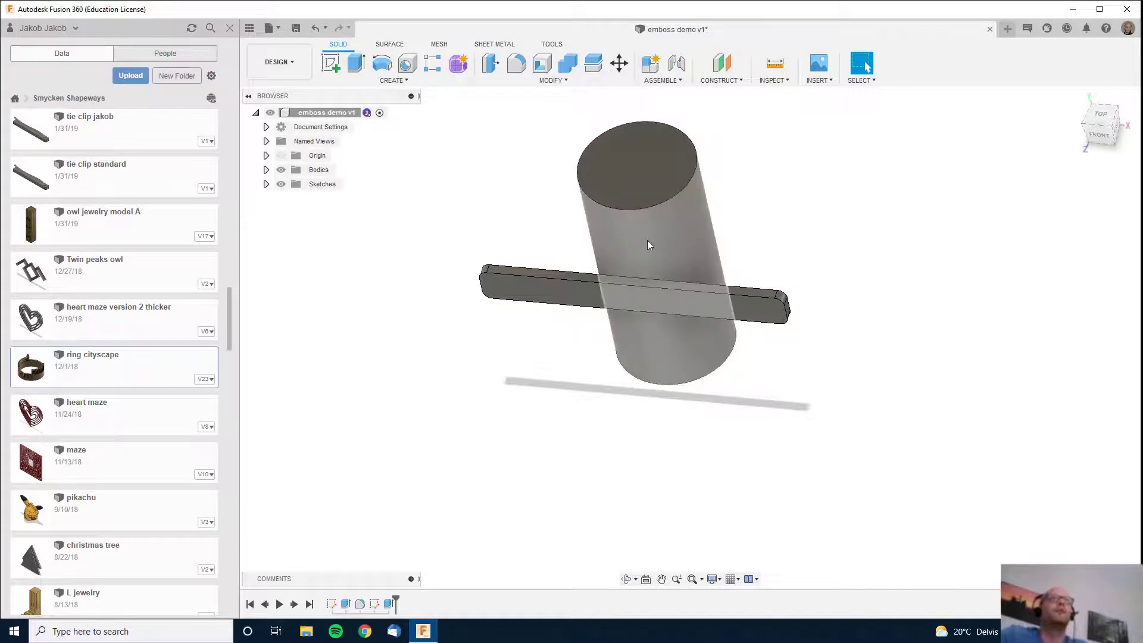
pyautogui.click(265, 171)
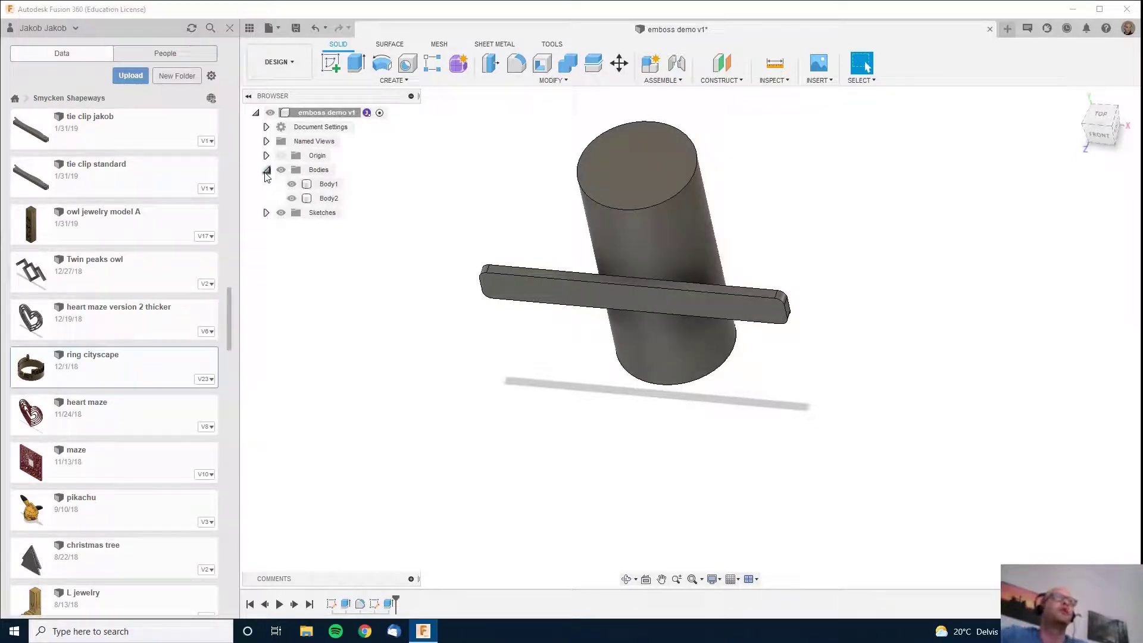
pyautogui.click(266, 171)
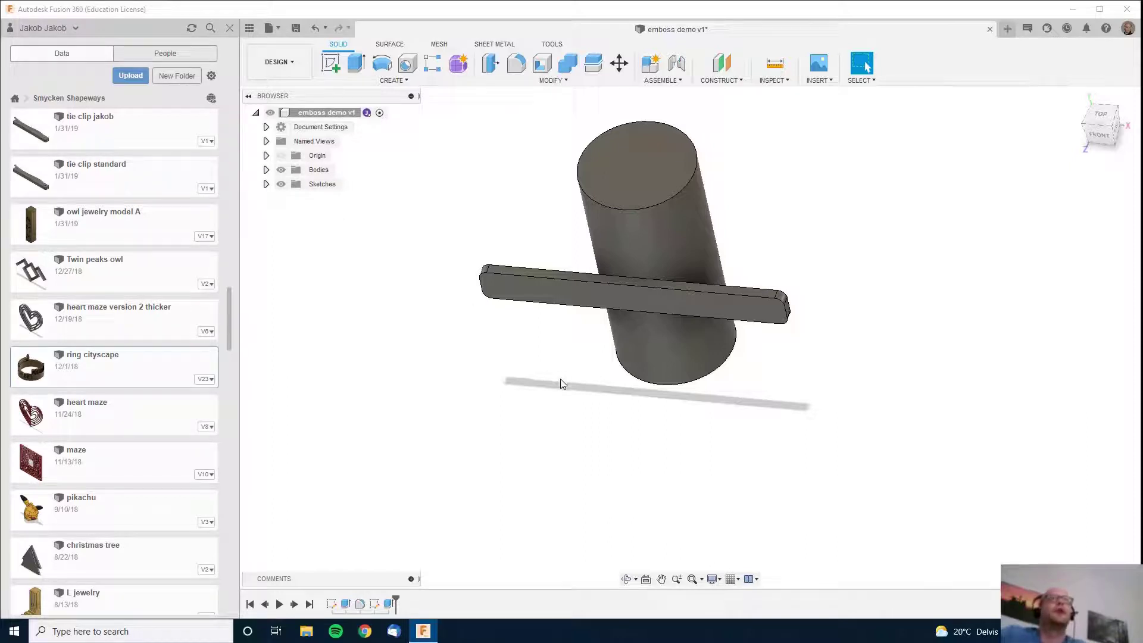
# Step: Start an Emboss and select Body2's cylindrical face as the face to wrap onto
pyautogui.click(388, 80)
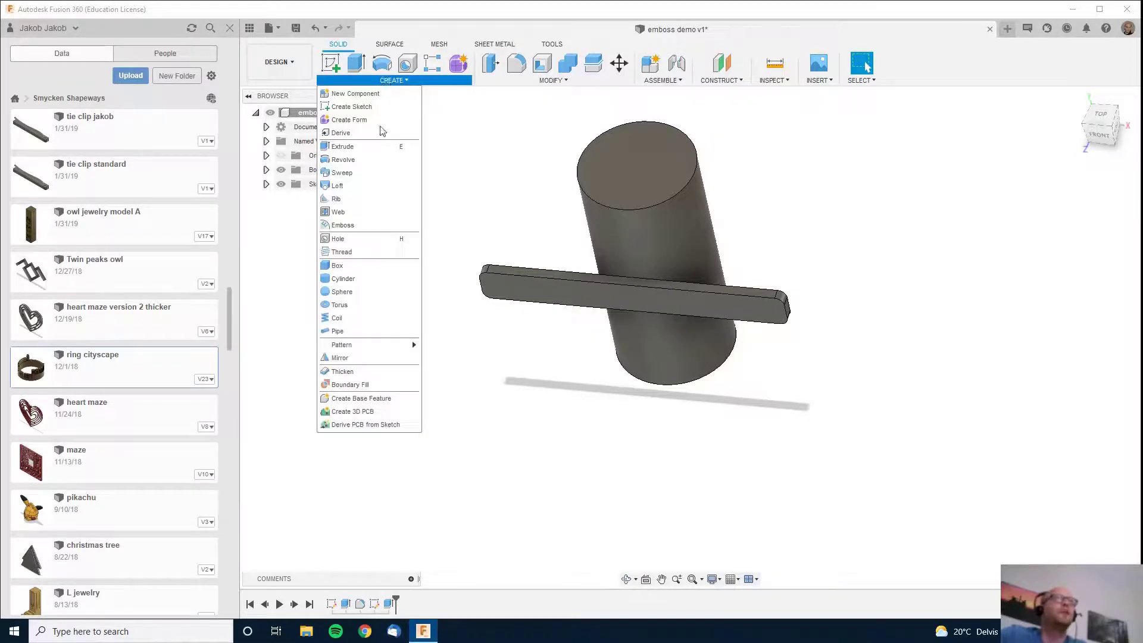
pyautogui.click(355, 224)
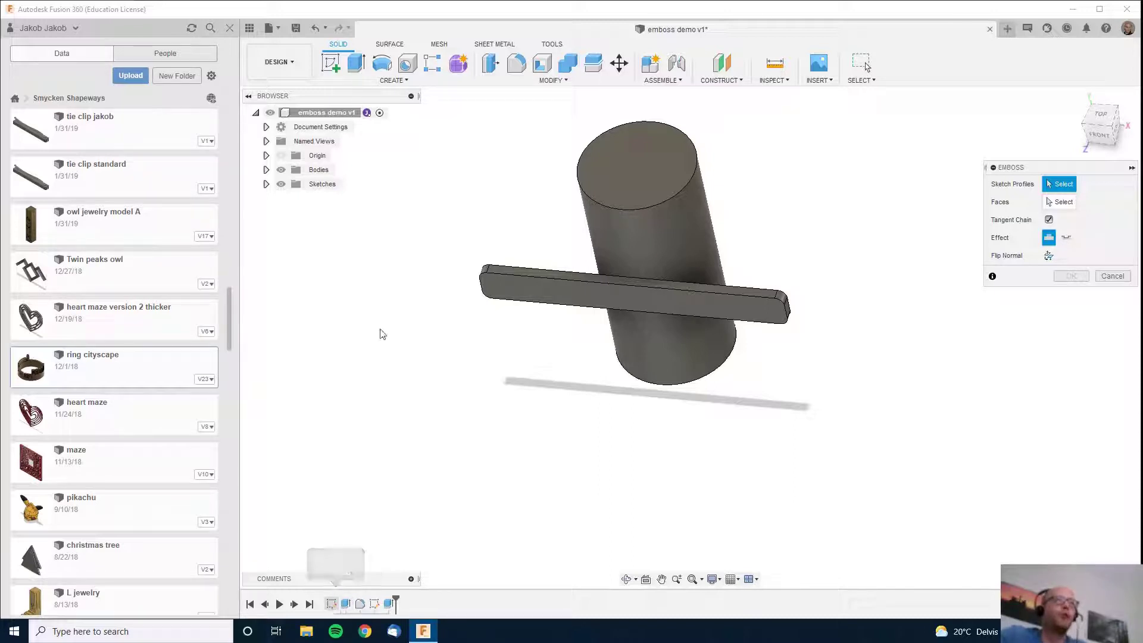
pyautogui.click(266, 170)
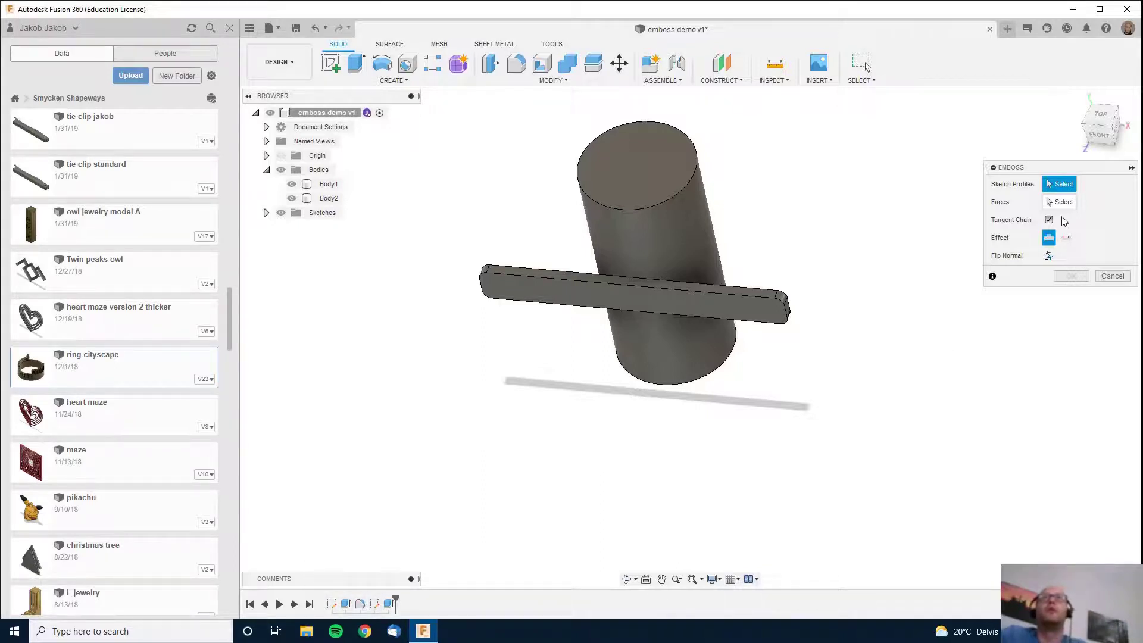
pyautogui.click(683, 241)
pyautogui.click(1047, 184)
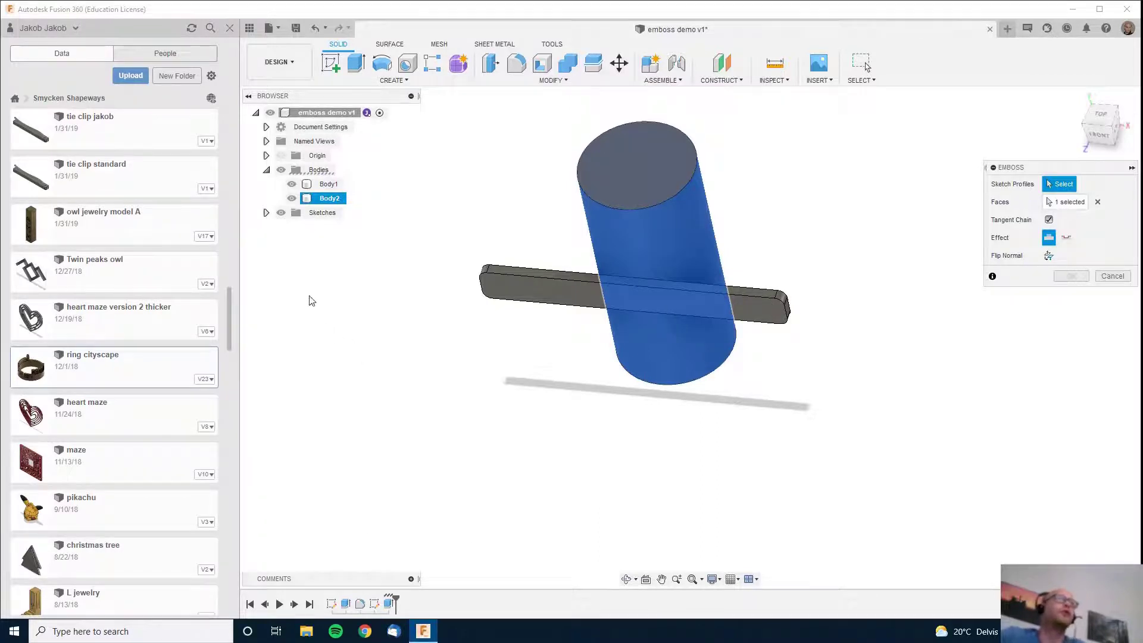
# Step: Make Sketch1 visible and orbit to see the bar's sketch
pyautogui.click(266, 213)
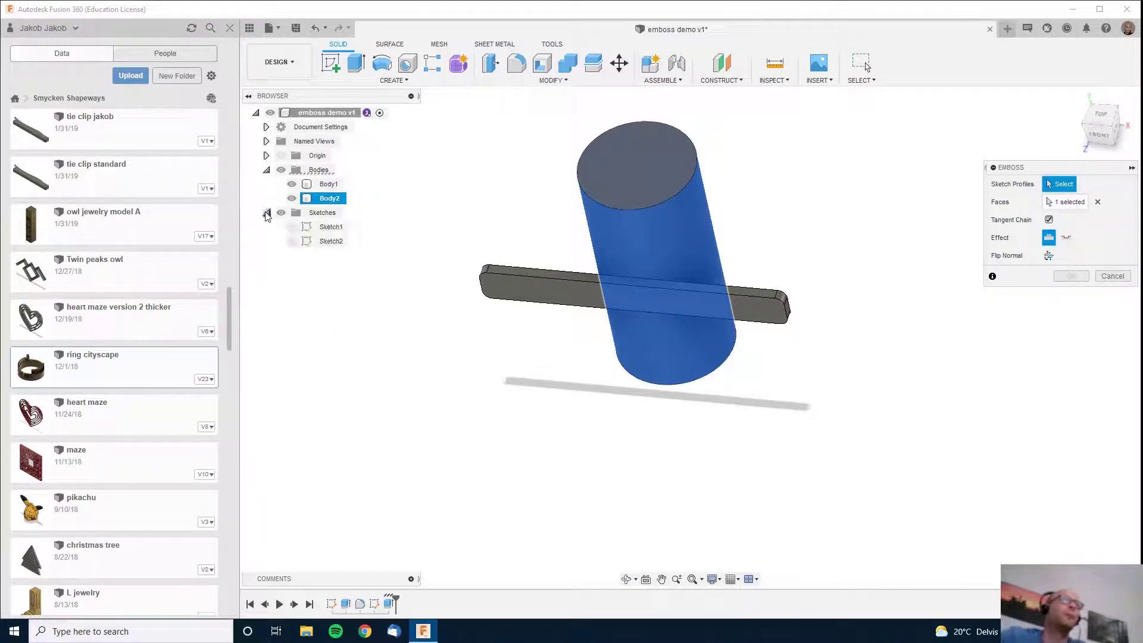
pyautogui.click(292, 228)
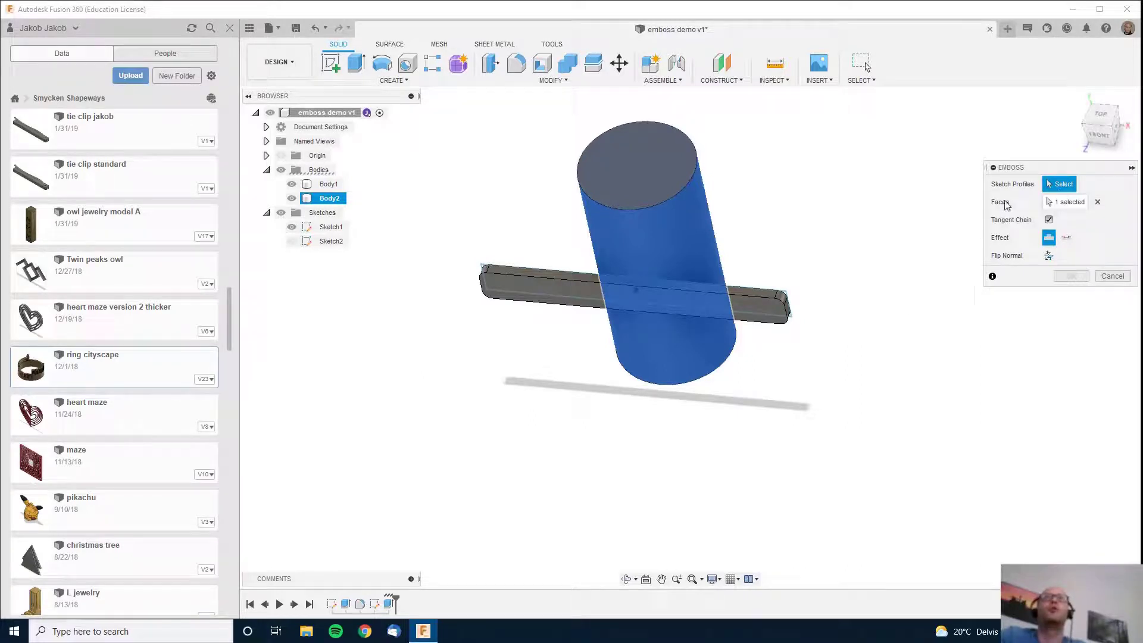
pyautogui.moveTo(808, 352)
pyautogui.keyDown('shift'); pyautogui.mouseDown(button='middle')
pyautogui.moveTo(775, 391)
pyautogui.moveTo(758, 392)
pyautogui.mouseUp(button='middle'); pyautogui.keyUp('shift')
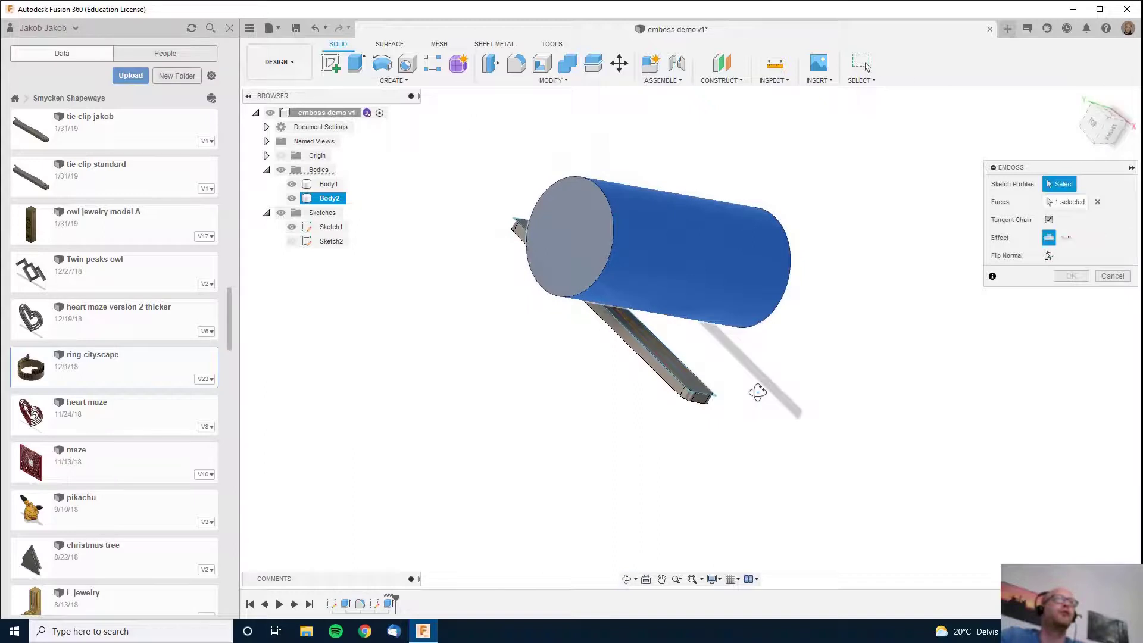
# Step: Emboss Sketch1's rectangle profile 2.00 mm deep onto the cylinder and inspect the result
pyautogui.click(668, 354)
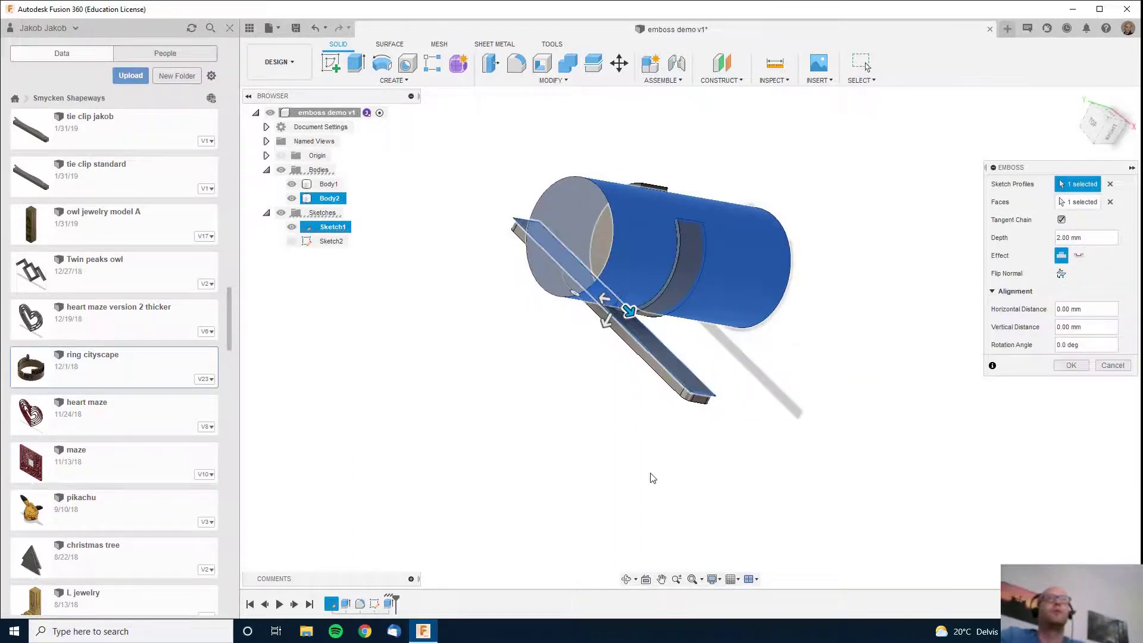
pyautogui.moveTo(638, 467)
pyautogui.keyDown('shift'); pyautogui.mouseDown(button='middle')
pyautogui.moveTo(702, 386)
pyautogui.moveTo(800, 475)
pyautogui.moveTo(778, 462)
pyautogui.mouseUp(button='middle'); pyautogui.keyUp('shift')
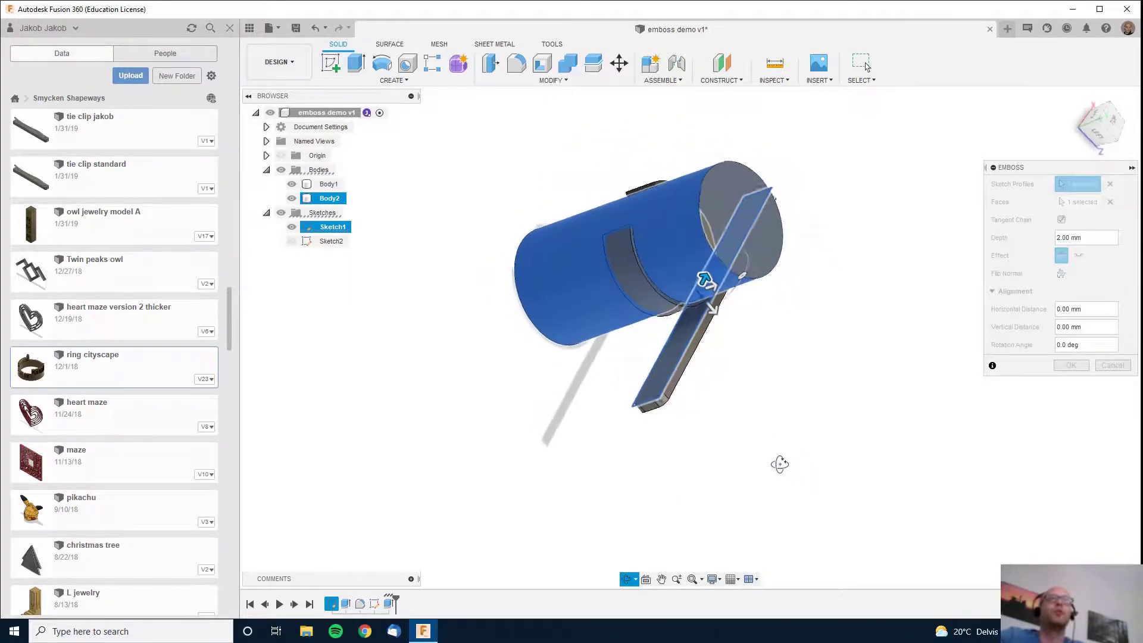
pyautogui.click(1064, 368)
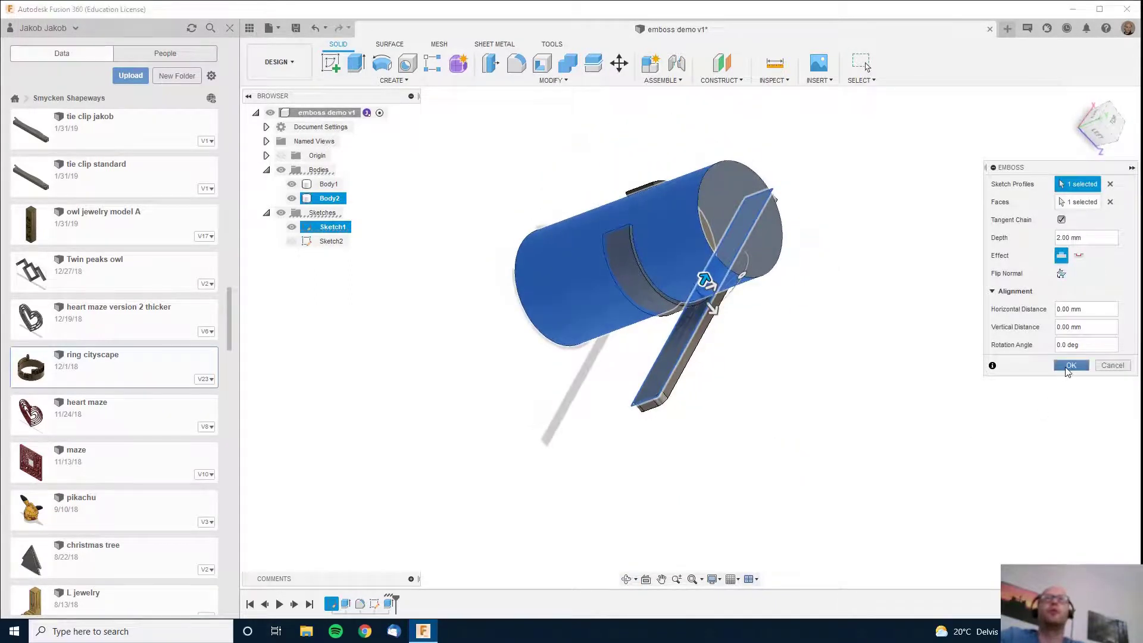
pyautogui.moveTo(851, 417)
pyautogui.keyDown('shift'); pyautogui.mouseDown(button='middle')
pyautogui.moveTo(793, 379)
pyautogui.moveTo(697, 416)
pyautogui.moveTo(684, 438)
pyautogui.mouseUp(button='middle'); pyautogui.keyUp('shift')
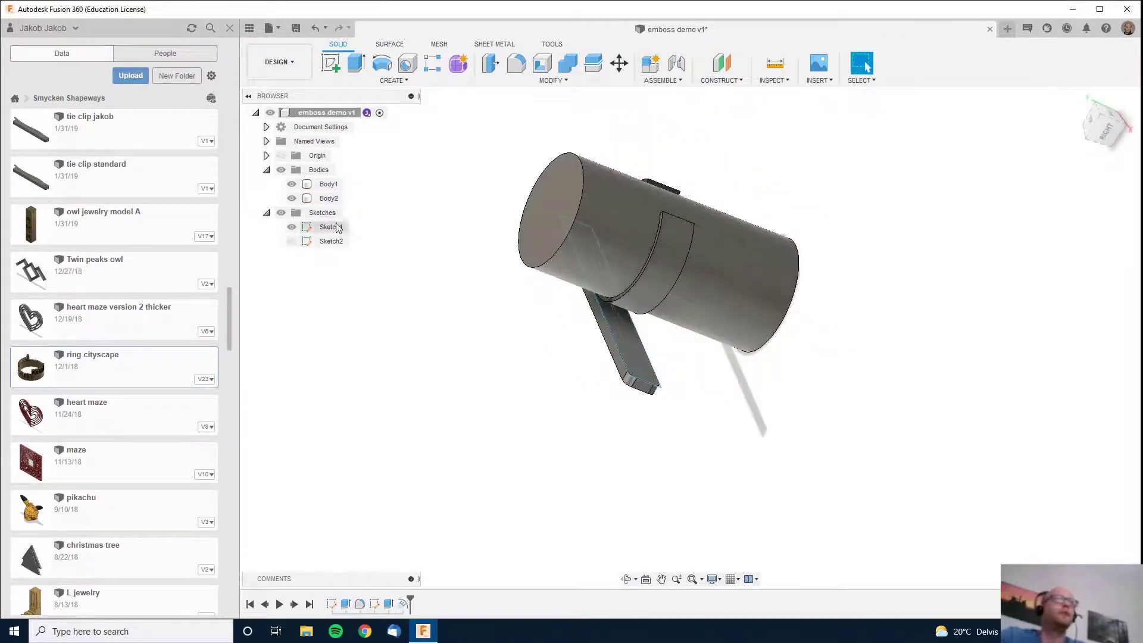
# Step: Select the cylinder Body2 and hide the flat bar Body1
pyautogui.click(292, 201)
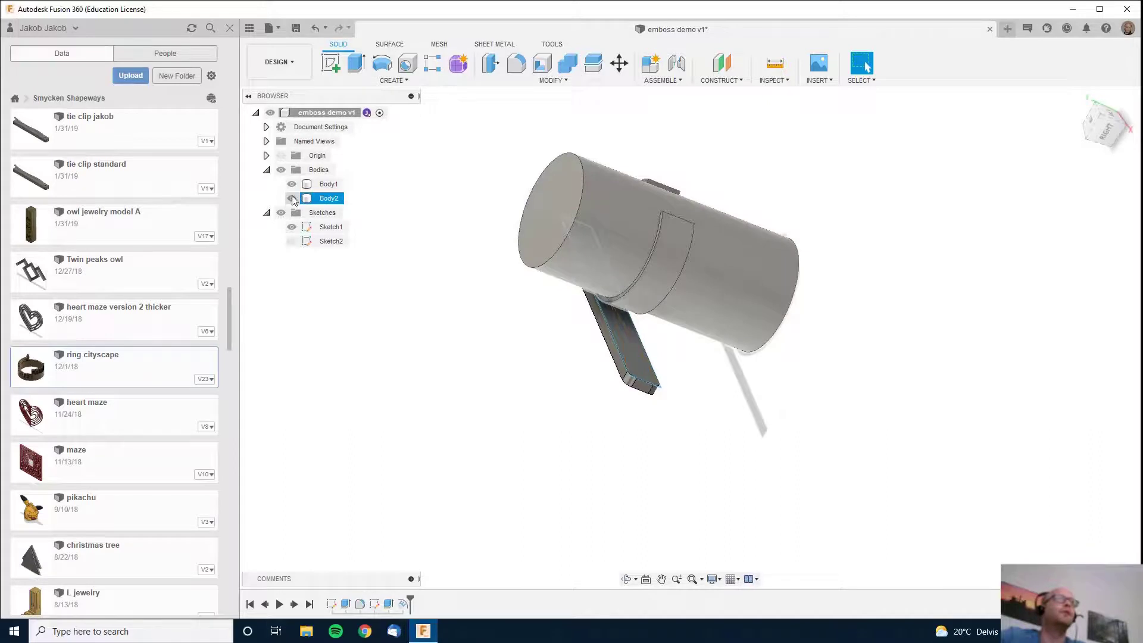
pyautogui.click(291, 197)
pyautogui.click(292, 198)
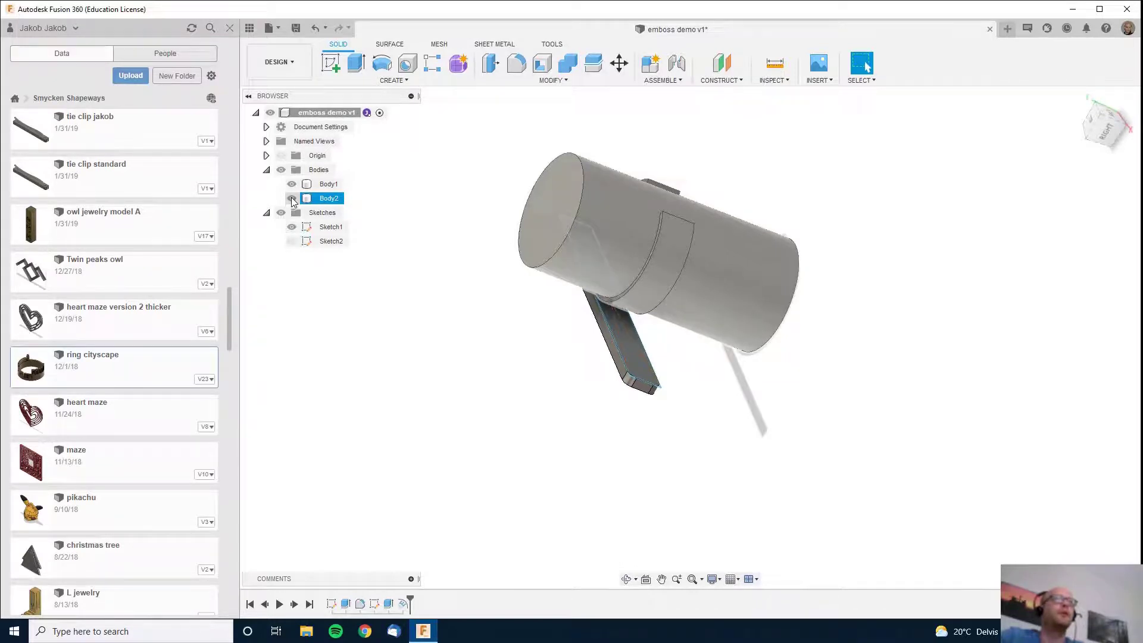
pyautogui.click(292, 188)
pyautogui.click(291, 183)
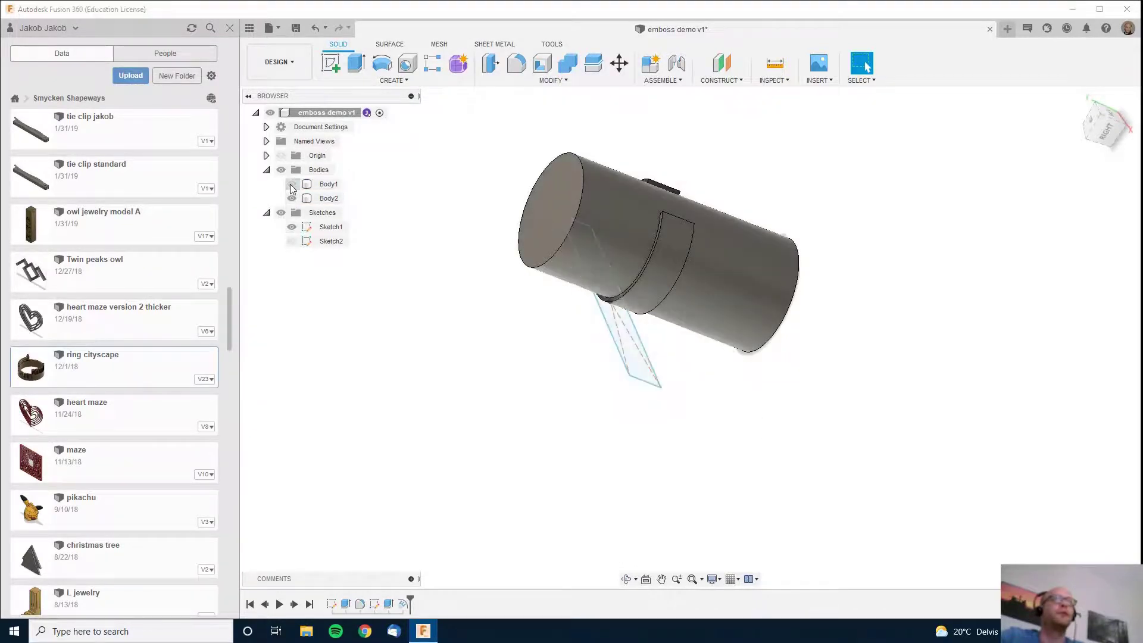
# Step: Hide Sketch1 and orbit until the embossed cylinder stands upright
pyautogui.keyDown('shift'); pyautogui.moveTo(472, 403); pyautogui.dragTo(487, 373, button='middle'); pyautogui.keyUp('shift')
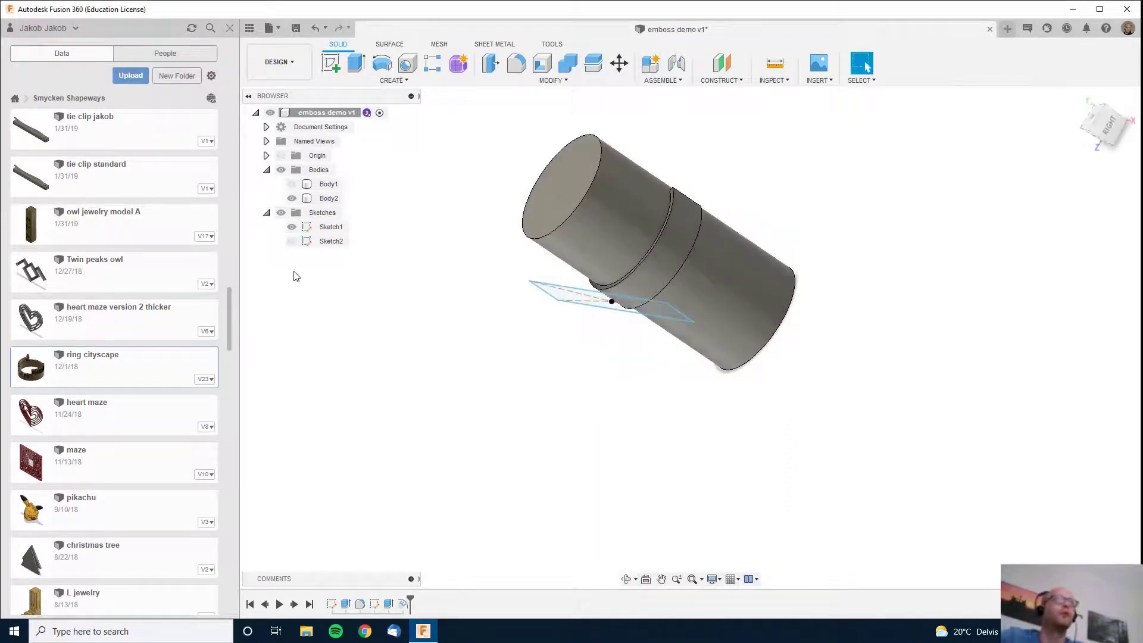
pyautogui.click(291, 229)
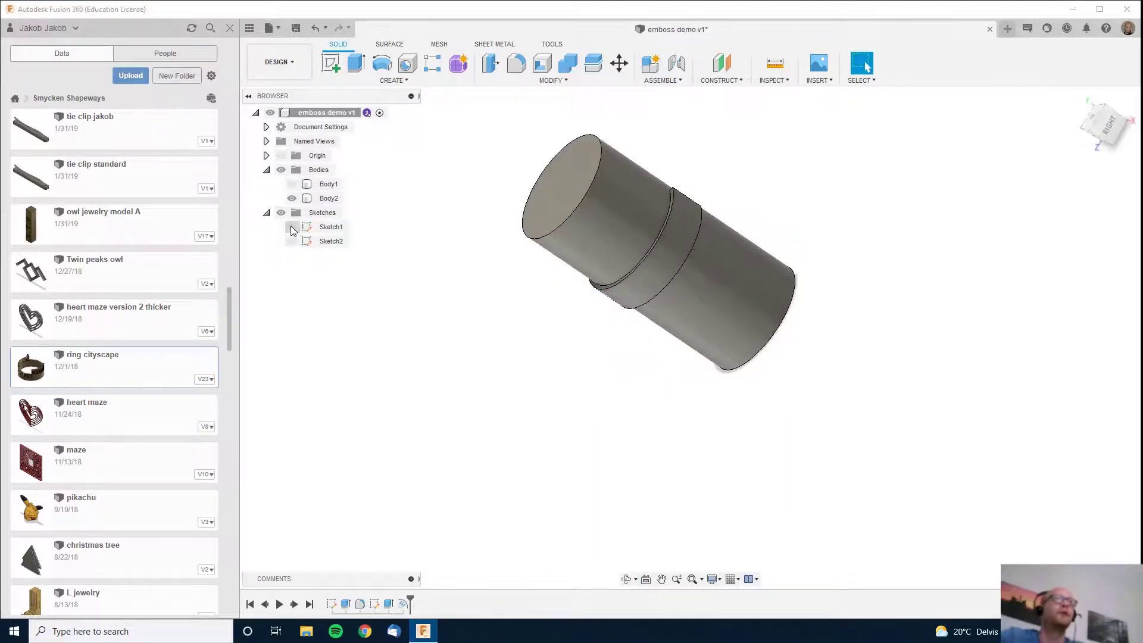
pyautogui.moveTo(510, 395)
pyautogui.keyDown('shift'); pyautogui.mouseDown(button='middle')
pyautogui.moveTo(574, 334)
pyautogui.moveTo(689, 360)
pyautogui.moveTo(591, 339)
pyautogui.moveTo(518, 403)
pyautogui.moveTo(502, 438)
pyautogui.moveTo(522, 475)
pyautogui.moveTo(589, 476)
pyautogui.moveTo(667, 512)
pyautogui.moveTo(646, 526)
pyautogui.moveTo(592, 517)
pyautogui.moveTo(554, 488)
pyautogui.moveTo(538, 452)
pyautogui.moveTo(518, 456)
pyautogui.moveTo(516, 488)
pyautogui.mouseUp(button='middle'); pyautogui.keyUp('shift')
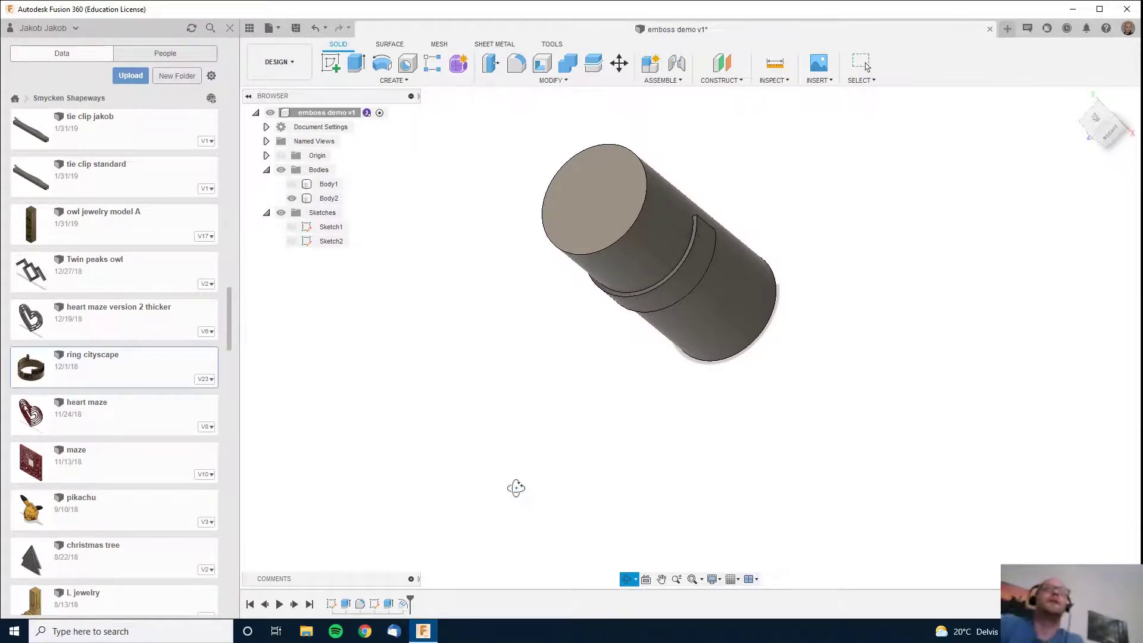
pyautogui.keyDown('shift'); pyautogui.moveTo(516, 488); pyautogui.dragTo(542, 466, button='middle'); pyautogui.keyUp('shift')
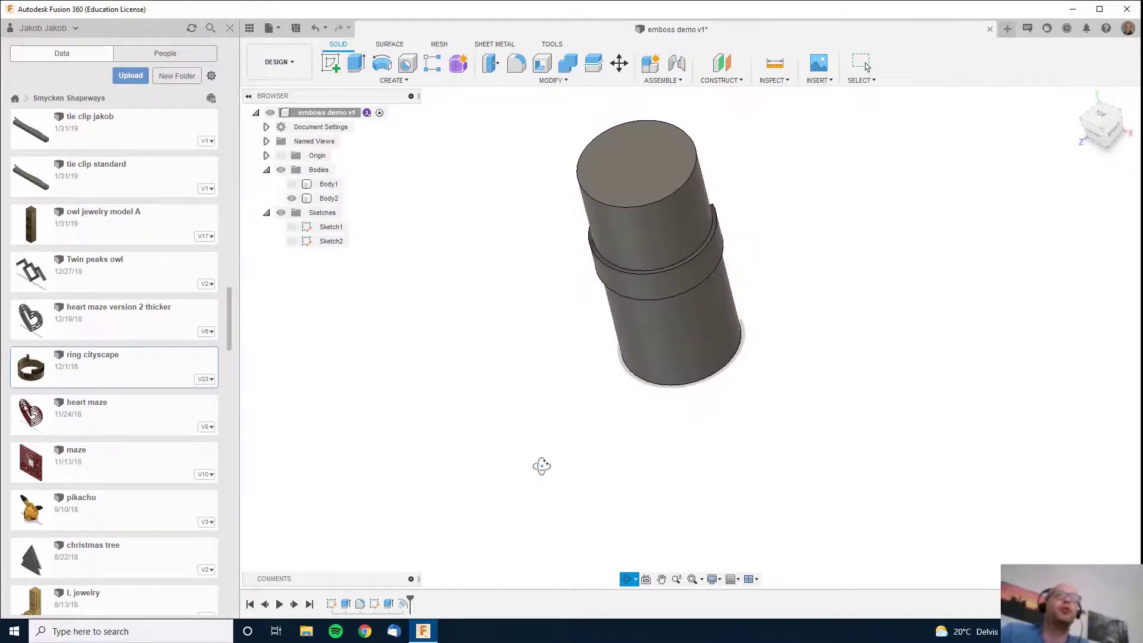
pyautogui.click(866, 67)
# Step: Zoom in and tilt the cylinder, selecting and clearing Body2 while inspecting it
pyautogui.click(699, 220)
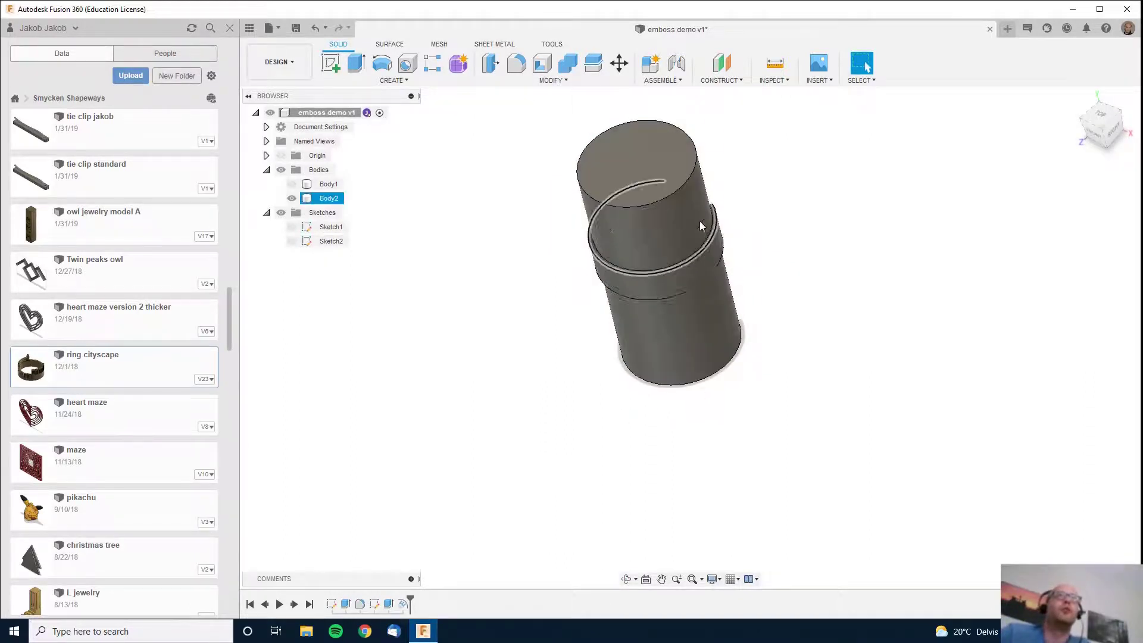
pyautogui.scroll(3, 696, 217)
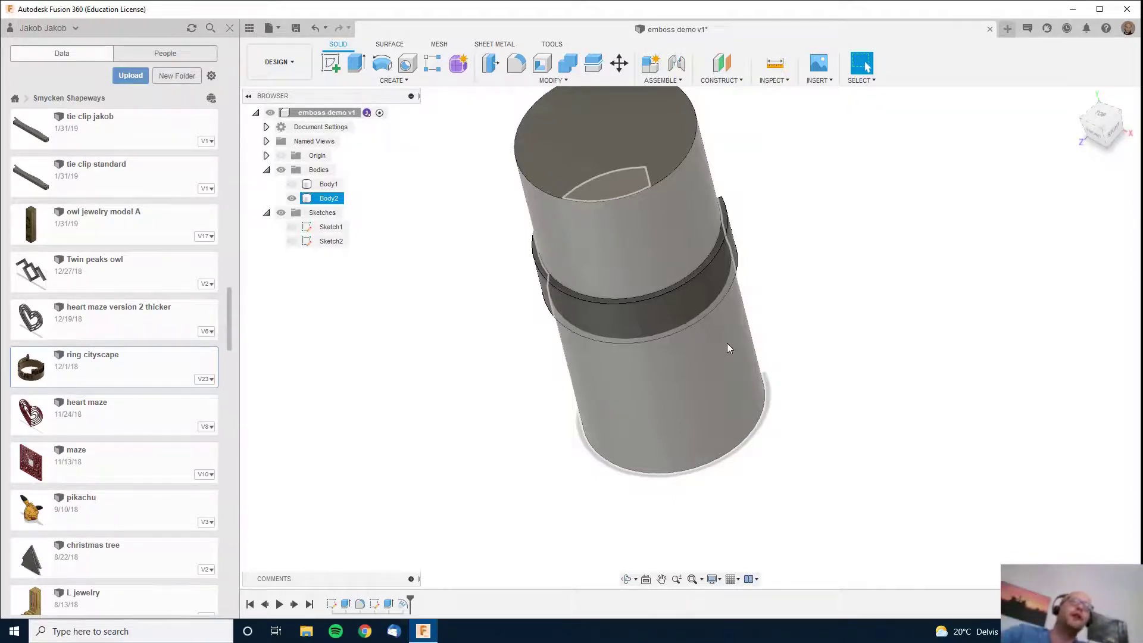
pyautogui.click(753, 308)
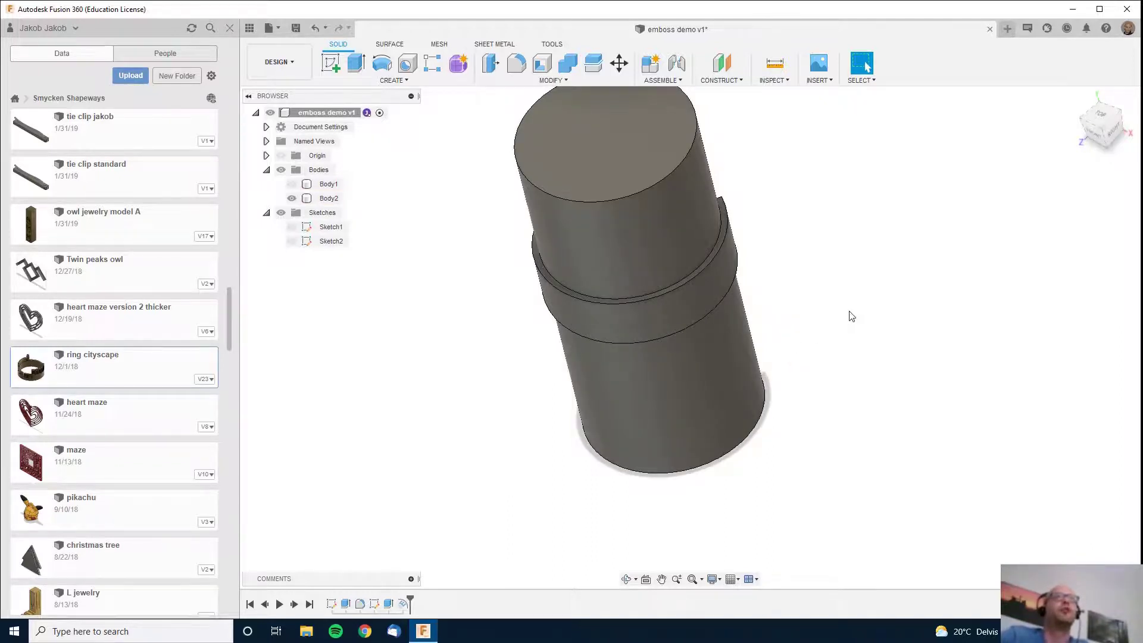
pyautogui.keyDown('shift'); pyautogui.moveTo(851, 316); pyautogui.dragTo(827, 332, button='middle'); pyautogui.keyUp('shift')
pyautogui.click(638, 355)
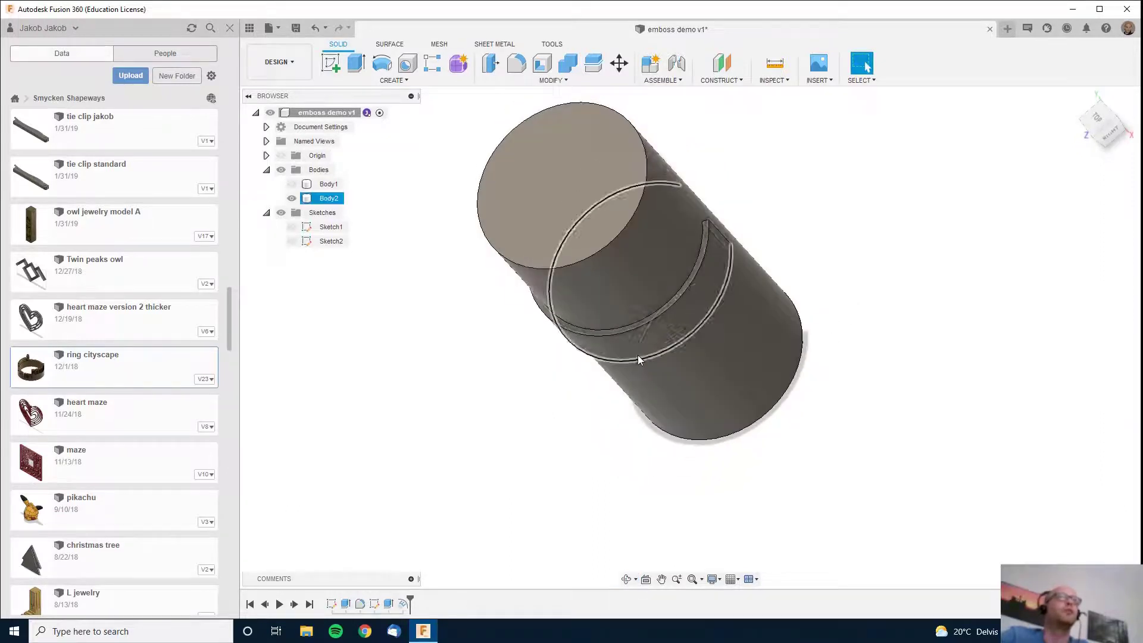
pyautogui.click(594, 401)
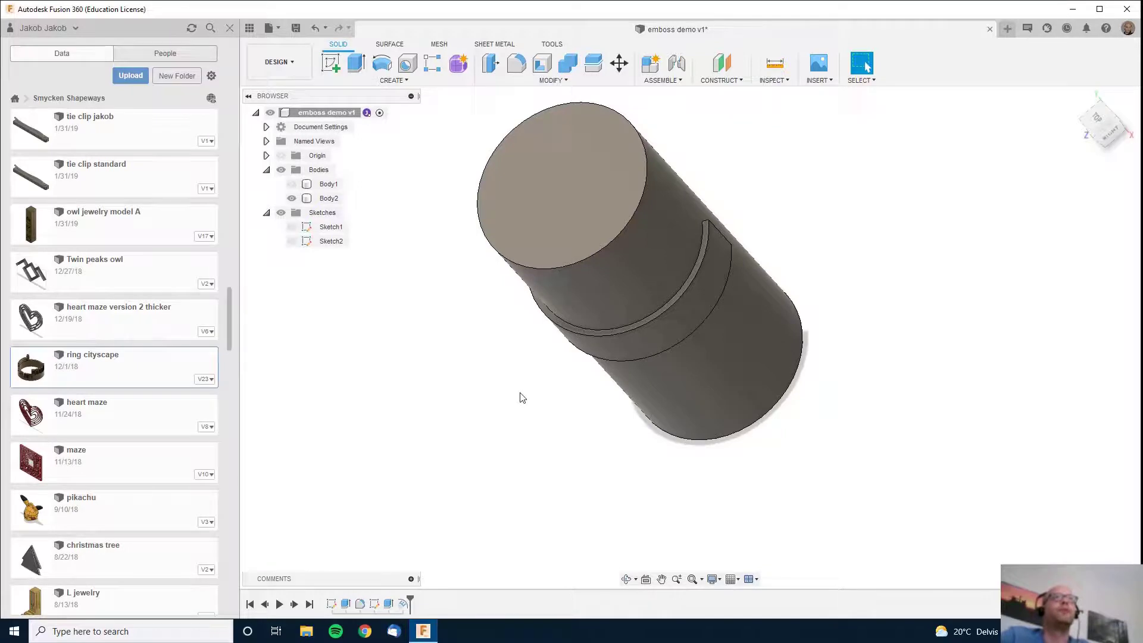
# Step: Toggle Body1 and Body2 visibility, leaving Body1 hidden, and orbit to a top-down view
pyautogui.click(292, 184)
pyautogui.click(292, 184)
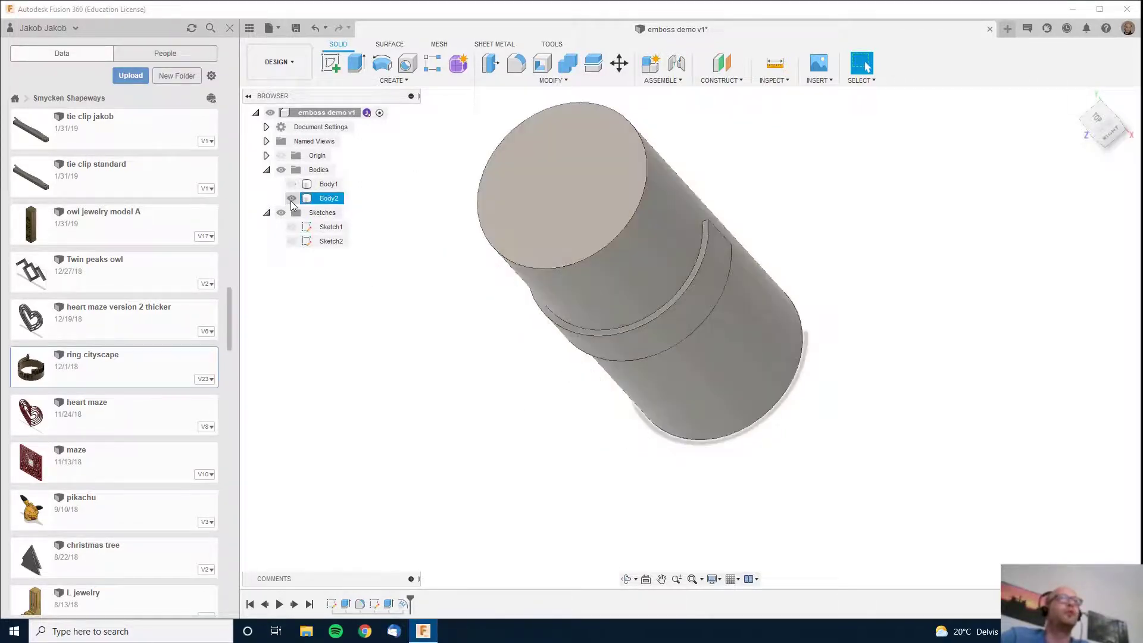
pyautogui.click(292, 198)
pyautogui.click(291, 199)
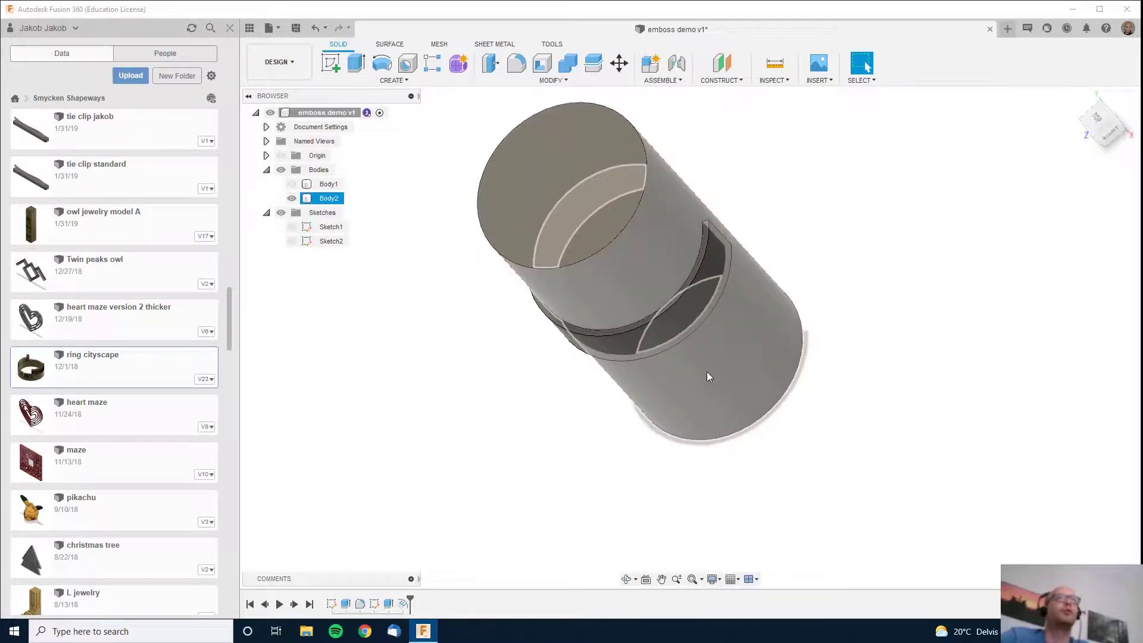
pyautogui.keyDown('shift'); pyautogui.moveTo(707, 373); pyautogui.dragTo(760, 421, button='middle'); pyautogui.keyUp('shift')
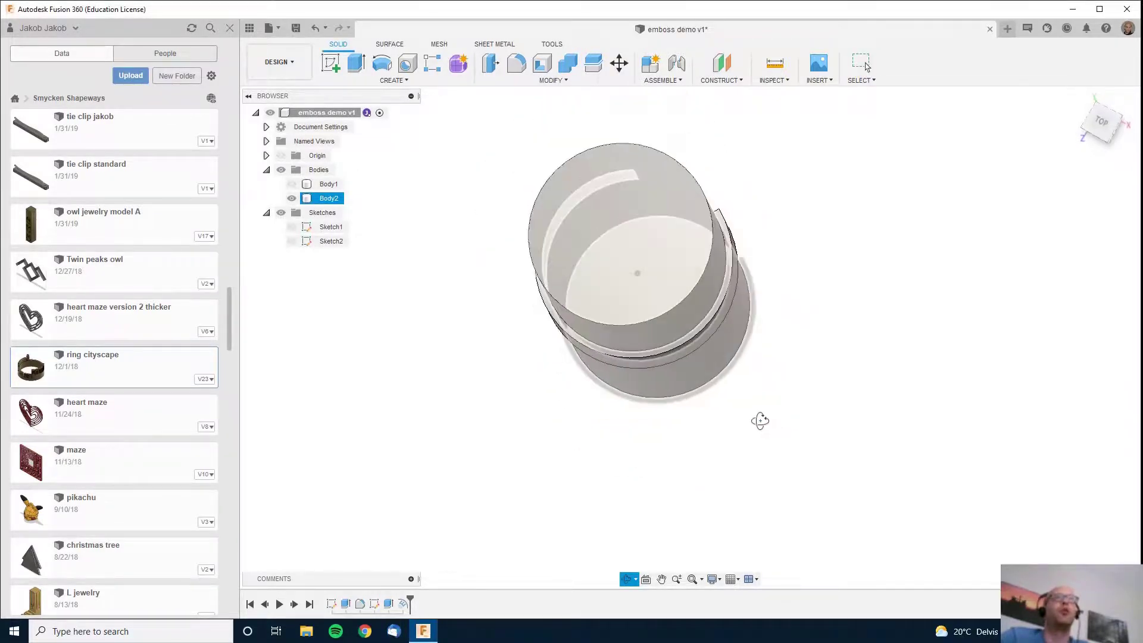
pyautogui.press('Escape')
# Step: Sketch a centre-diameter circle on the cylinder's top face matching its outline, finishing Sketch3
pyautogui.click(677, 263)
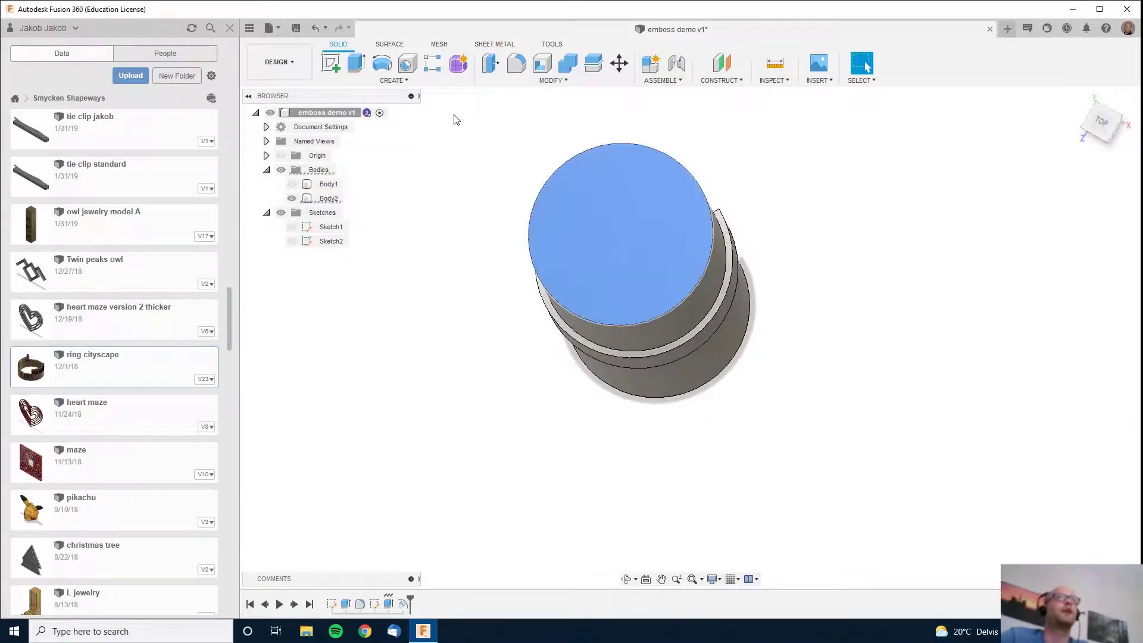
pyautogui.click(331, 64)
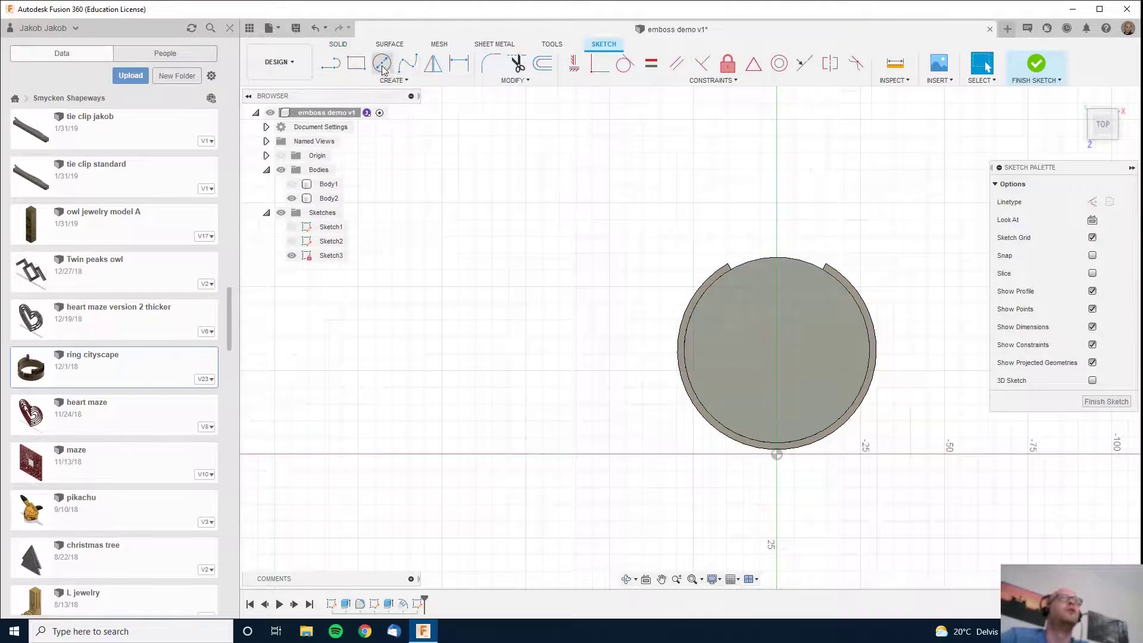
pyautogui.click(382, 68)
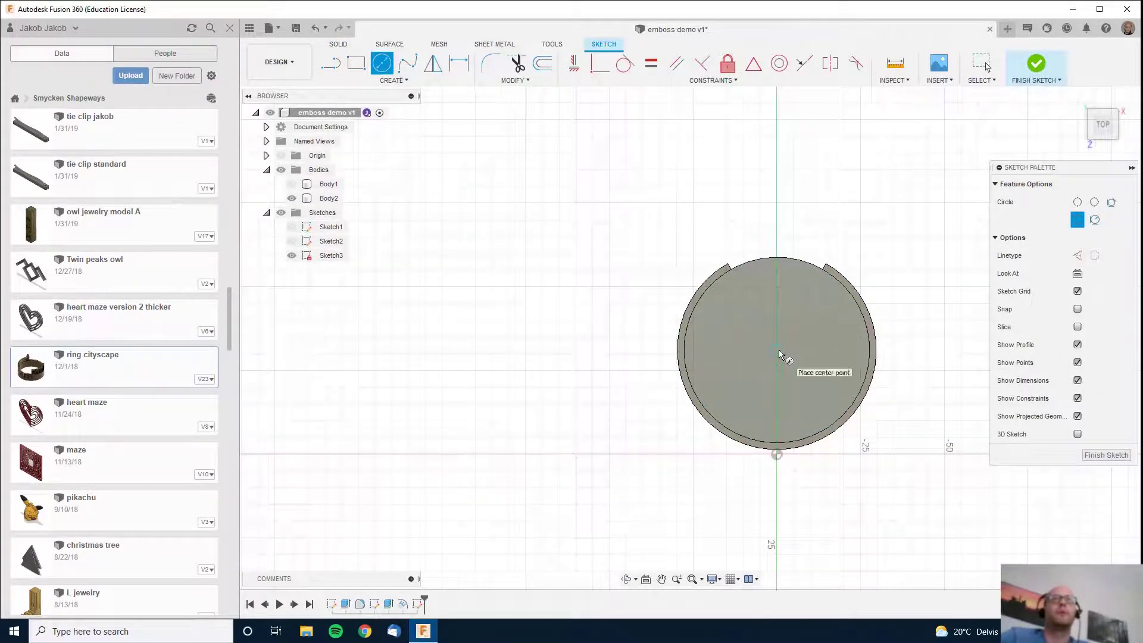
pyautogui.click(779, 353)
pyautogui.click(811, 262)
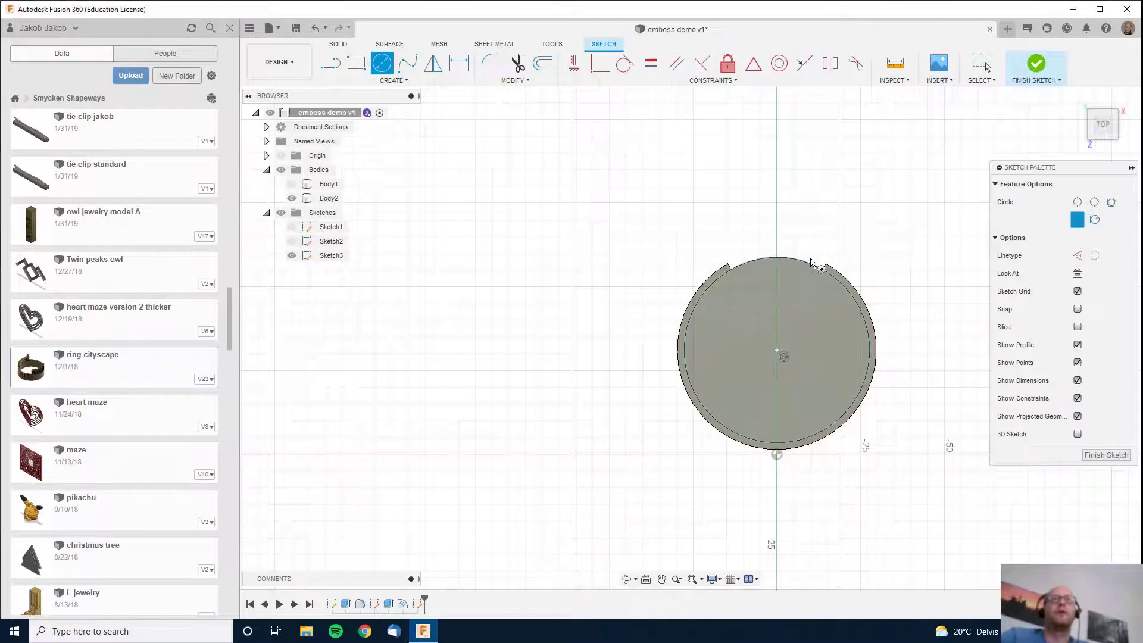
pyautogui.click(1107, 456)
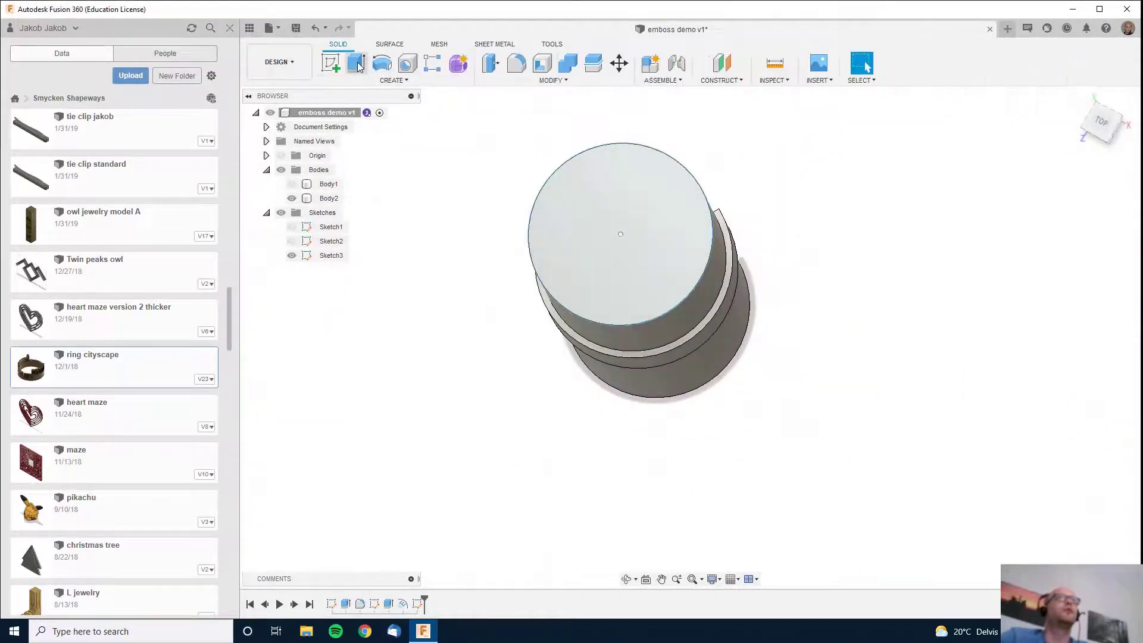
# Step: Extrude the Sketch3 circle 176.278 mm down as a cut through the whole cylinder core
pyautogui.click(357, 66)
pyautogui.click(586, 240)
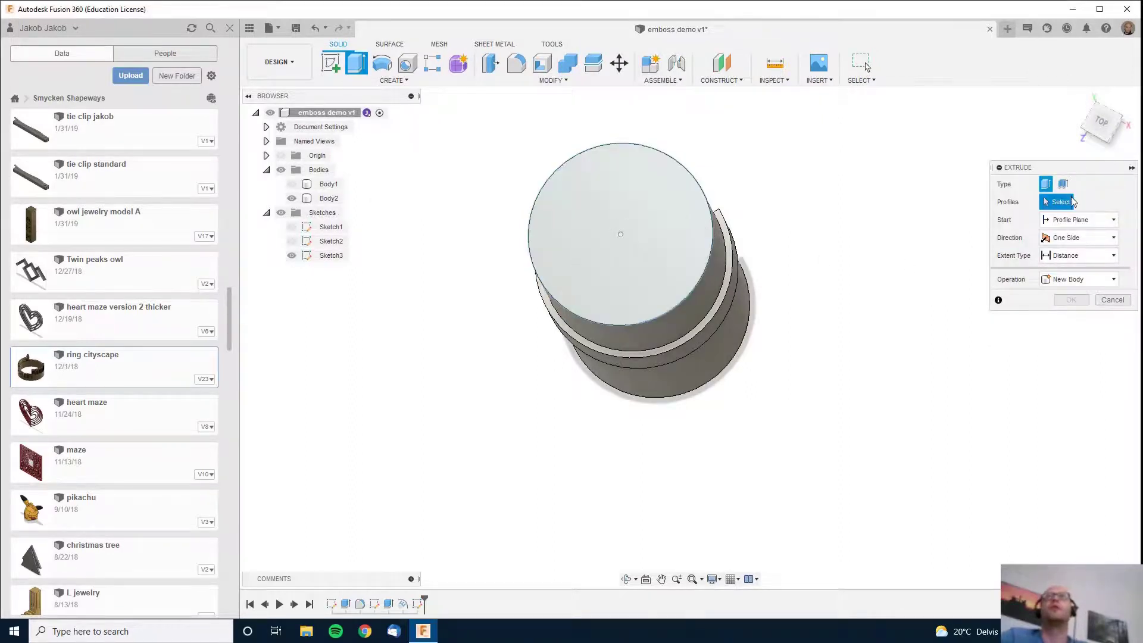
pyautogui.keyDown('shift'); pyautogui.moveTo(738, 410); pyautogui.dragTo(765, 421, button='middle'); pyautogui.keyUp('shift')
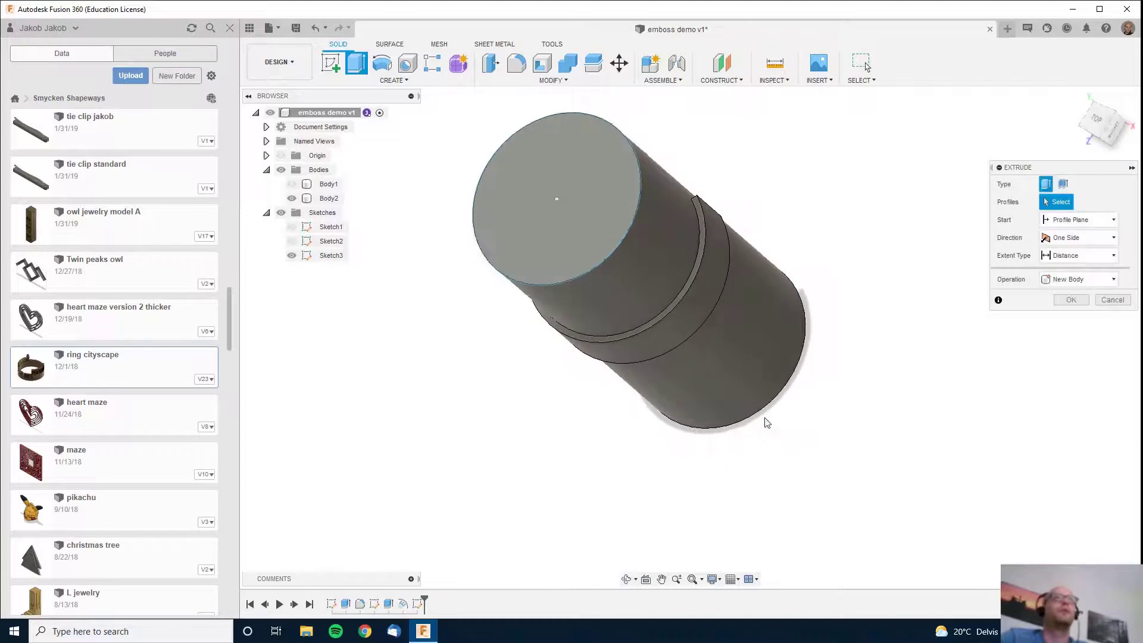
pyautogui.click(576, 193)
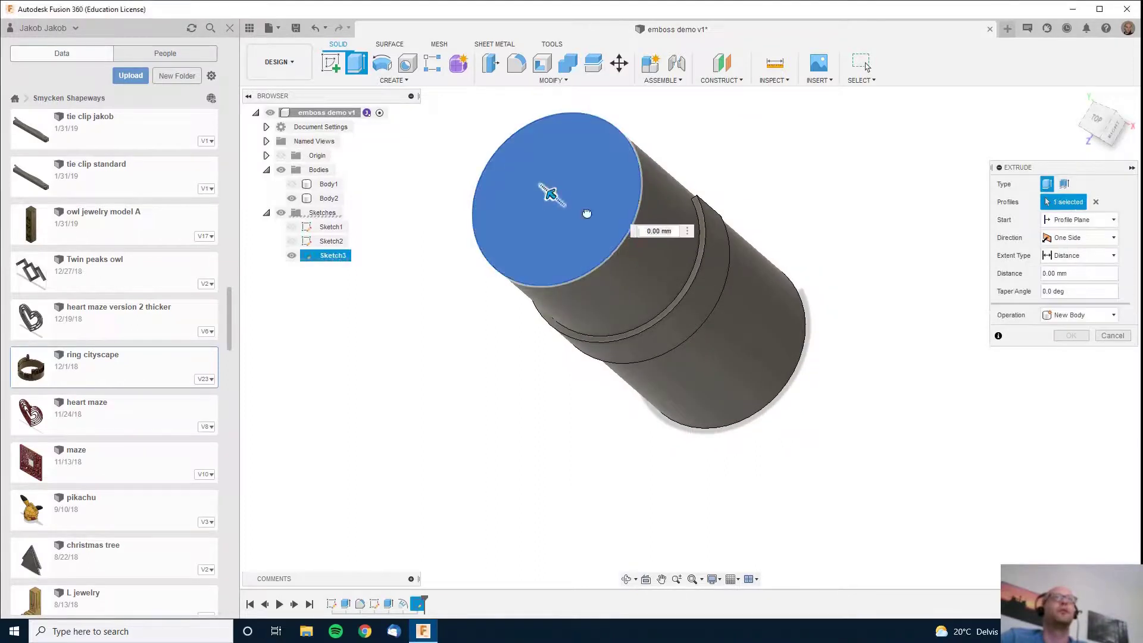
pyautogui.moveTo(542, 190)
pyautogui.mouseDown()
pyautogui.moveTo(772, 328)
pyautogui.moveTo(955, 333)
pyautogui.mouseUp()
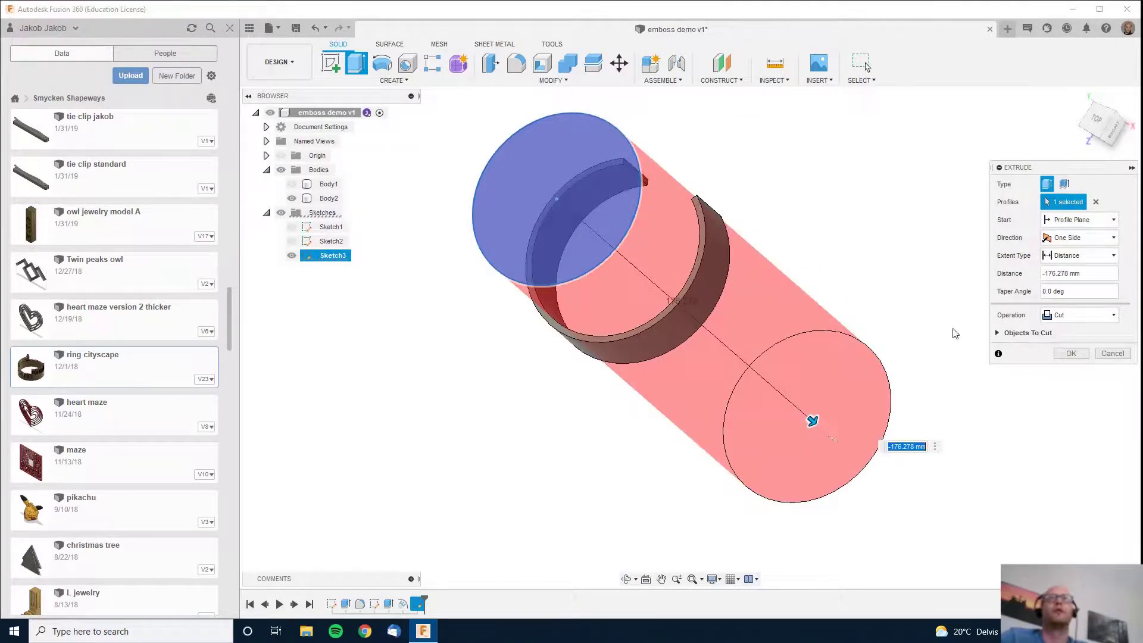
pyautogui.click(1071, 354)
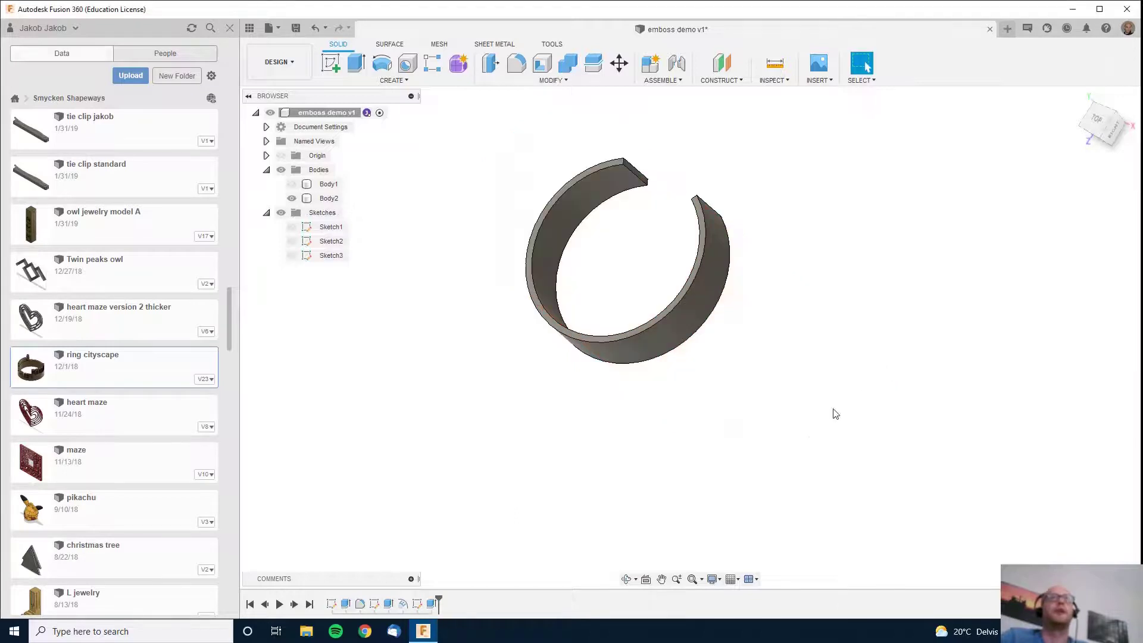
pyautogui.moveTo(836, 414)
pyautogui.keyDown('shift'); pyautogui.mouseDown(button='middle')
pyautogui.moveTo(756, 416)
pyautogui.moveTo(844, 467)
pyautogui.moveTo(727, 423)
pyautogui.moveTo(689, 380)
pyautogui.moveTo(573, 317)
pyautogui.moveTo(543, 370)
pyautogui.moveTo(558, 379)
pyautogui.moveTo(597, 341)
pyautogui.moveTo(604, 354)
pyautogui.mouseUp(button='middle'); pyautogui.keyUp('shift')
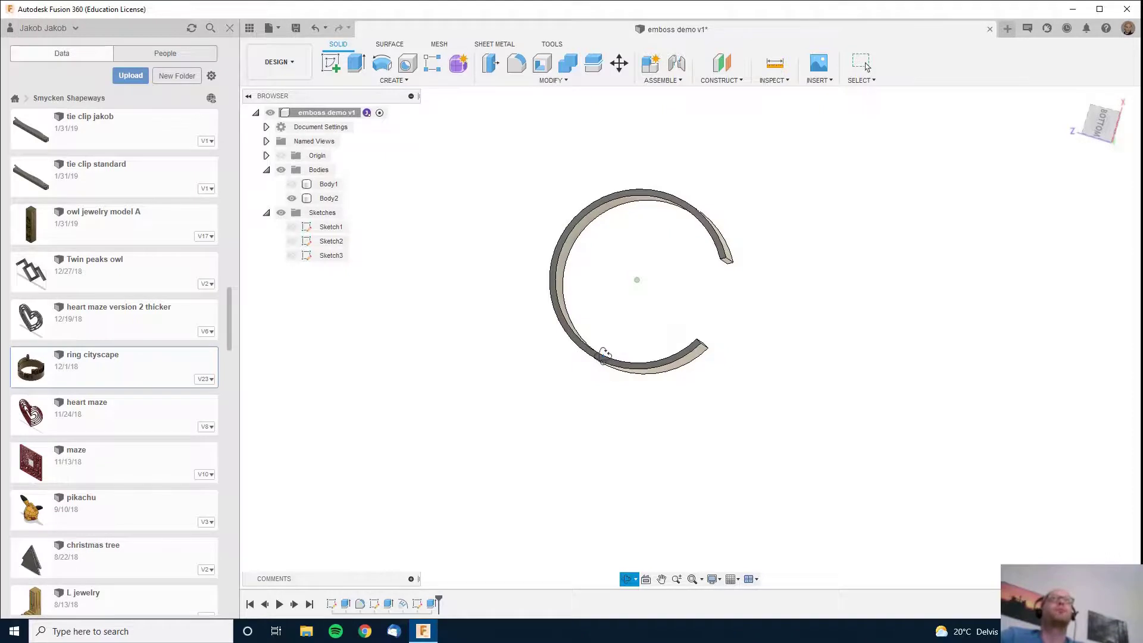
pyautogui.click(866, 67)
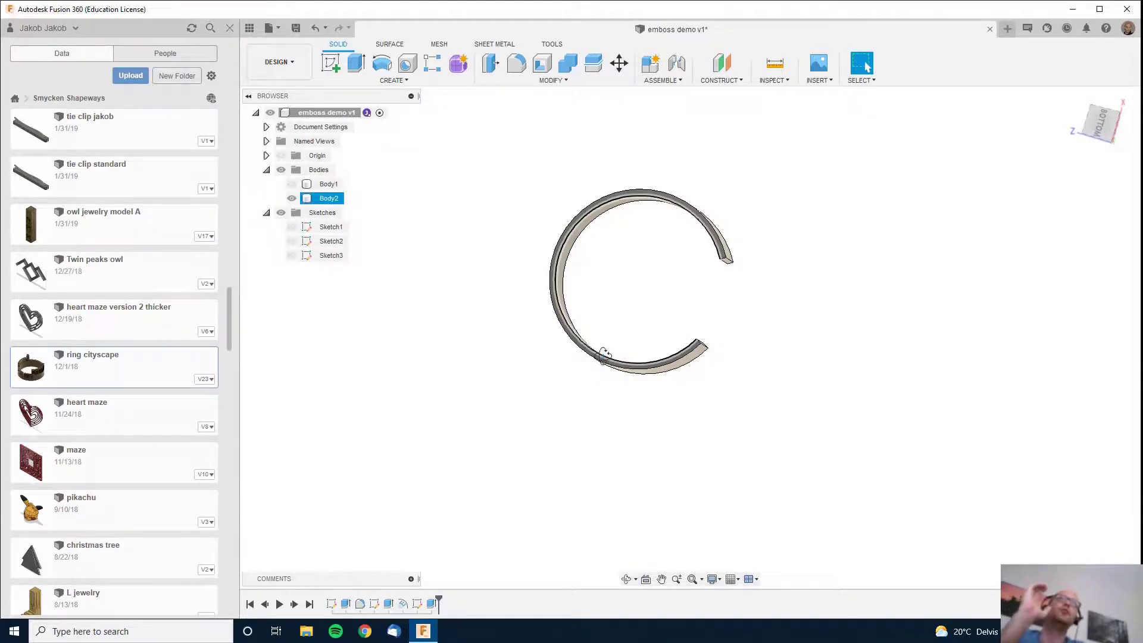
pyautogui.click(625, 357)
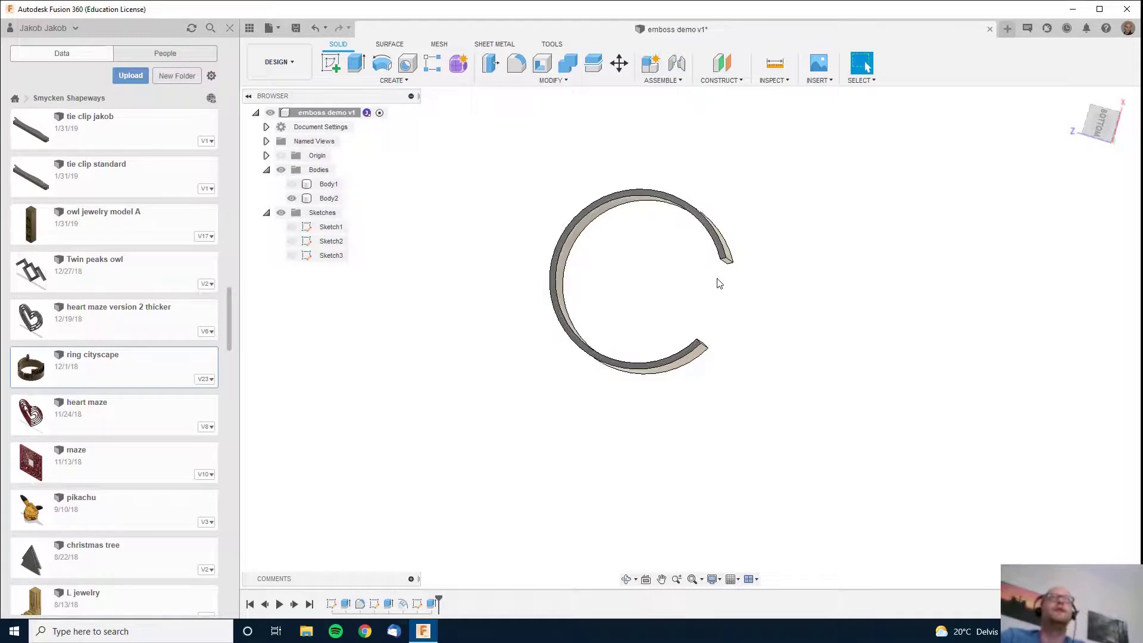
pyautogui.moveTo(764, 287)
pyautogui.keyDown('shift'); pyautogui.mouseDown(button='middle')
pyautogui.moveTo(732, 281)
pyautogui.moveTo(726, 321)
pyautogui.moveTo(727, 278)
pyautogui.moveTo(747, 245)
pyautogui.moveTo(773, 268)
pyautogui.moveTo(758, 276)
pyautogui.moveTo(758, 292)
pyautogui.mouseUp(button='middle'); pyautogui.keyUp('shift')
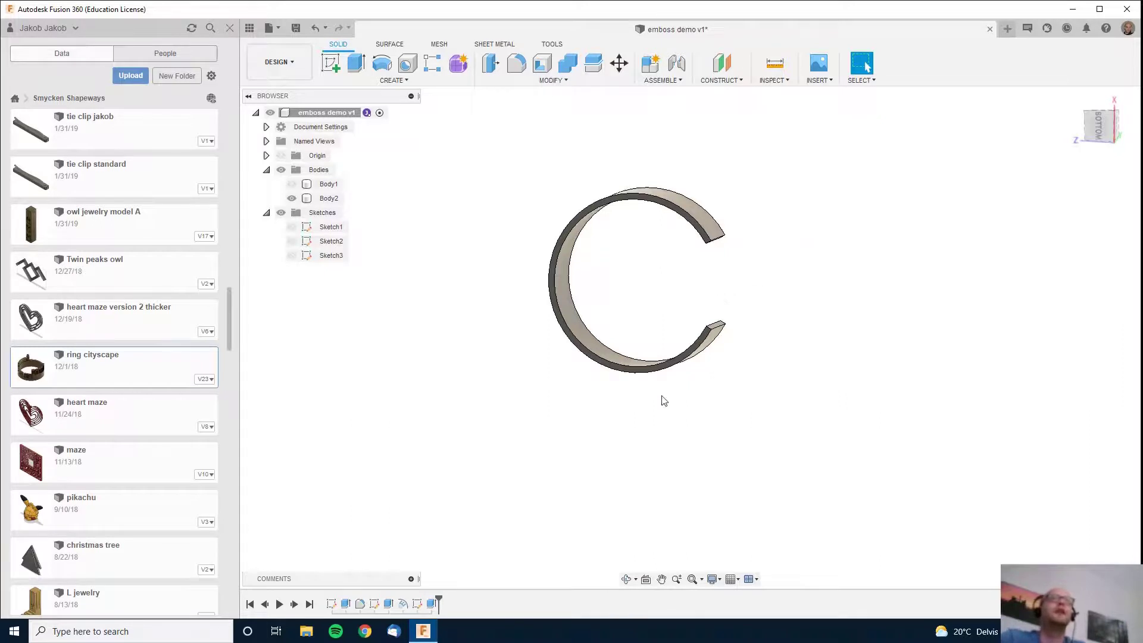
pyautogui.moveTo(665, 401)
pyautogui.keyDown('shift'); pyautogui.mouseDown(button='middle')
pyautogui.moveTo(726, 416)
pyautogui.moveTo(691, 408)
pyautogui.moveTo(660, 304)
pyautogui.moveTo(740, 365)
pyautogui.moveTo(735, 379)
pyautogui.moveTo(702, 383)
pyautogui.moveTo(683, 337)
pyautogui.moveTo(693, 324)
pyautogui.moveTo(595, 288)
pyautogui.mouseUp(button='middle'); pyautogui.keyUp('shift')
pyautogui.click(588, 284)
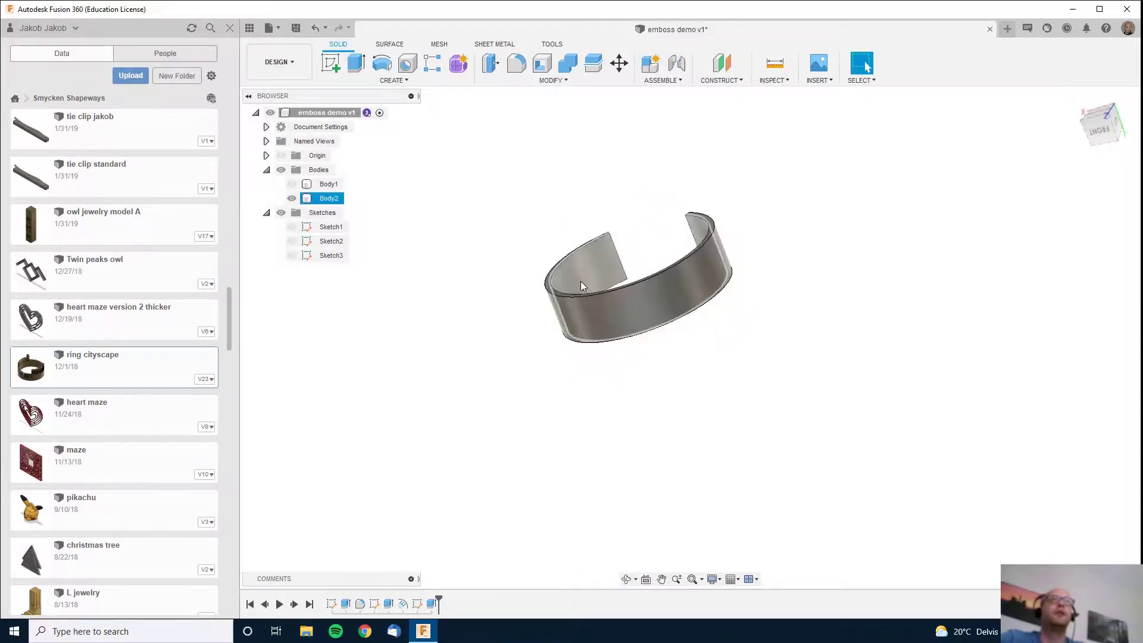
pyautogui.press('Escape')
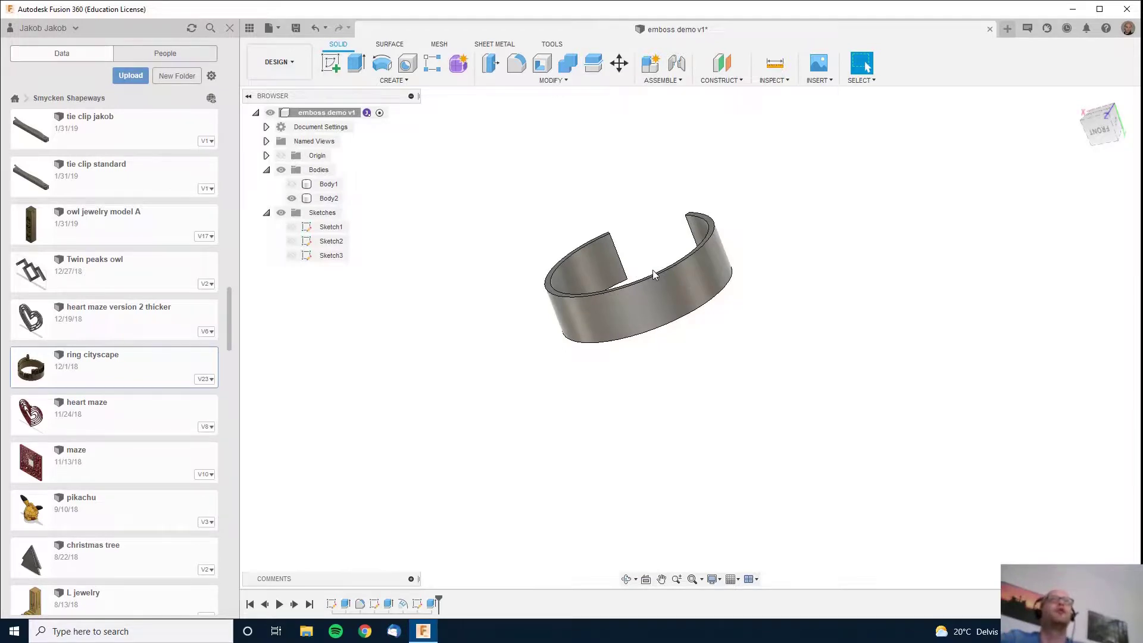
pyautogui.moveTo(708, 322)
pyautogui.keyDown('shift'); pyautogui.mouseDown(button='middle')
pyautogui.moveTo(724, 350)
pyautogui.moveTo(691, 332)
pyautogui.moveTo(701, 414)
pyautogui.moveTo(719, 434)
pyautogui.moveTo(753, 408)
pyautogui.moveTo(707, 373)
pyautogui.moveTo(714, 339)
pyautogui.moveTo(720, 362)
pyautogui.mouseUp(button='middle'); pyautogui.keyUp('shift')
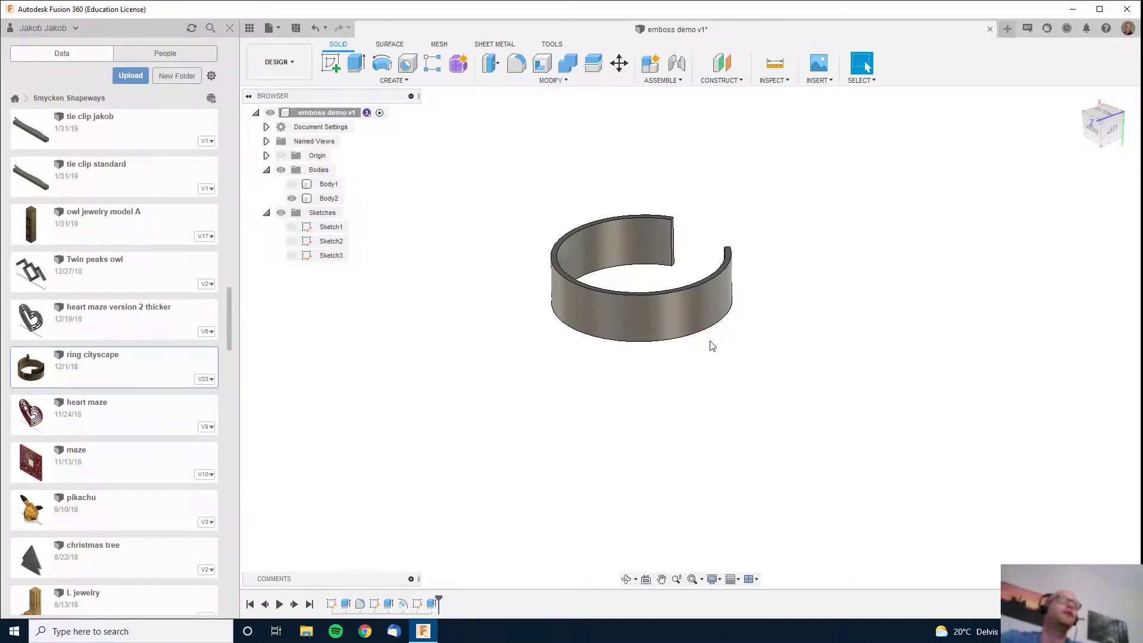
pyautogui.click(702, 314)
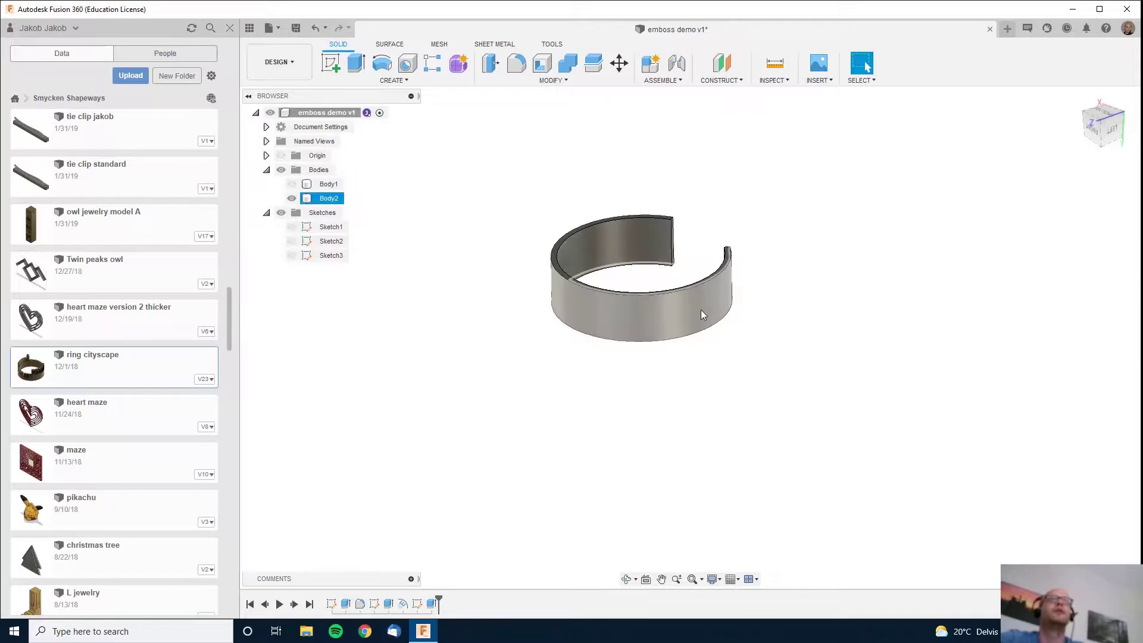
pyautogui.click(692, 272)
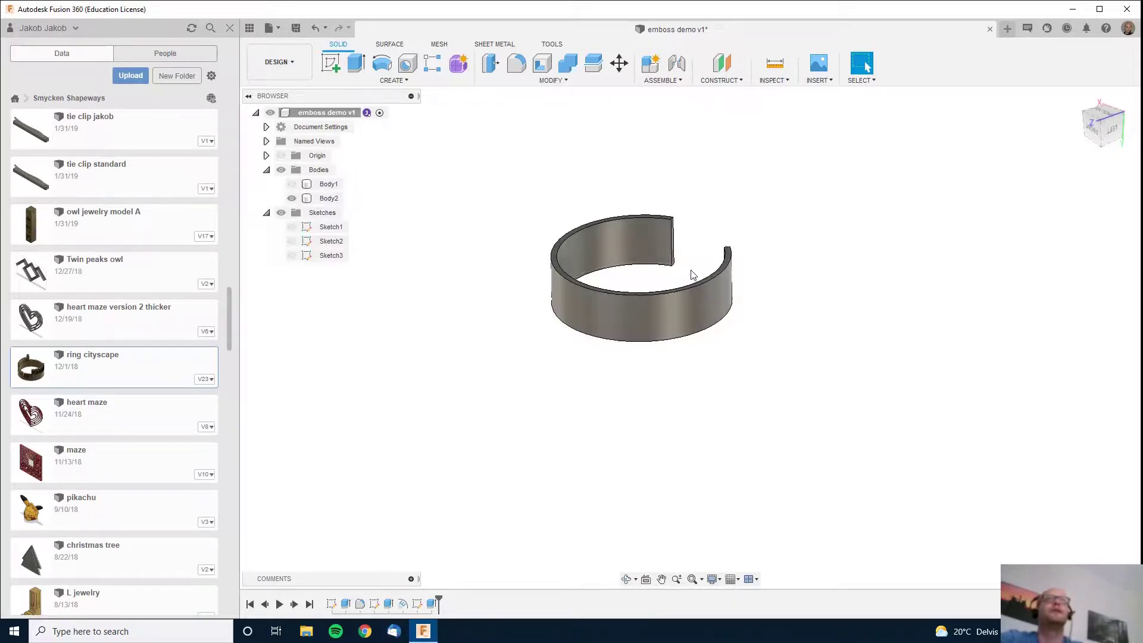
pyautogui.moveTo(689, 263)
pyautogui.keyDown('shift'); pyautogui.mouseDown(button='middle')
pyautogui.moveTo(709, 359)
pyautogui.moveTo(689, 373)
pyautogui.moveTo(633, 322)
pyautogui.moveTo(612, 243)
pyautogui.moveTo(602, 235)
pyautogui.moveTo(554, 267)
pyautogui.moveTo(566, 331)
pyautogui.moveTo(625, 385)
pyautogui.moveTo(562, 309)
pyautogui.moveTo(572, 255)
pyautogui.moveTo(637, 301)
pyautogui.moveTo(635, 323)
pyautogui.moveTo(629, 290)
pyautogui.mouseUp(button='middle'); pyautogui.keyUp('shift')
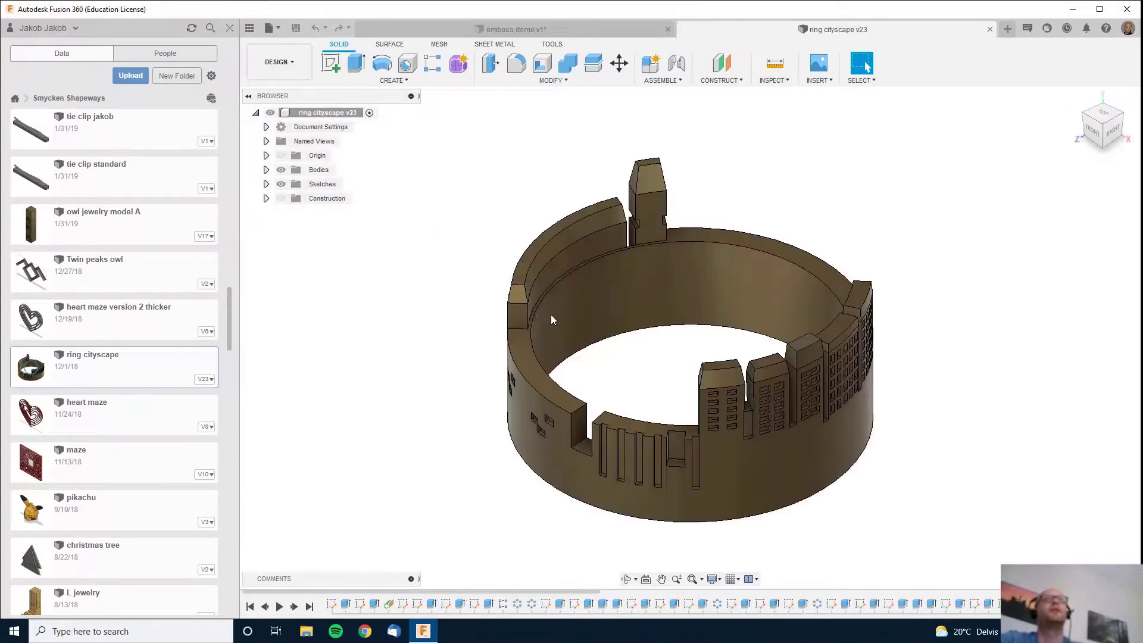
# Step: Orbit the ring cityscape v23 model to view its building reliefs and inner band
pyautogui.moveTo(784, 356)
pyautogui.keyDown('shift'); pyautogui.mouseDown(button='middle')
pyautogui.moveTo(806, 392)
pyautogui.moveTo(787, 304)
pyautogui.moveTo(693, 404)
pyautogui.mouseUp(button='middle'); pyautogui.keyUp('shift')
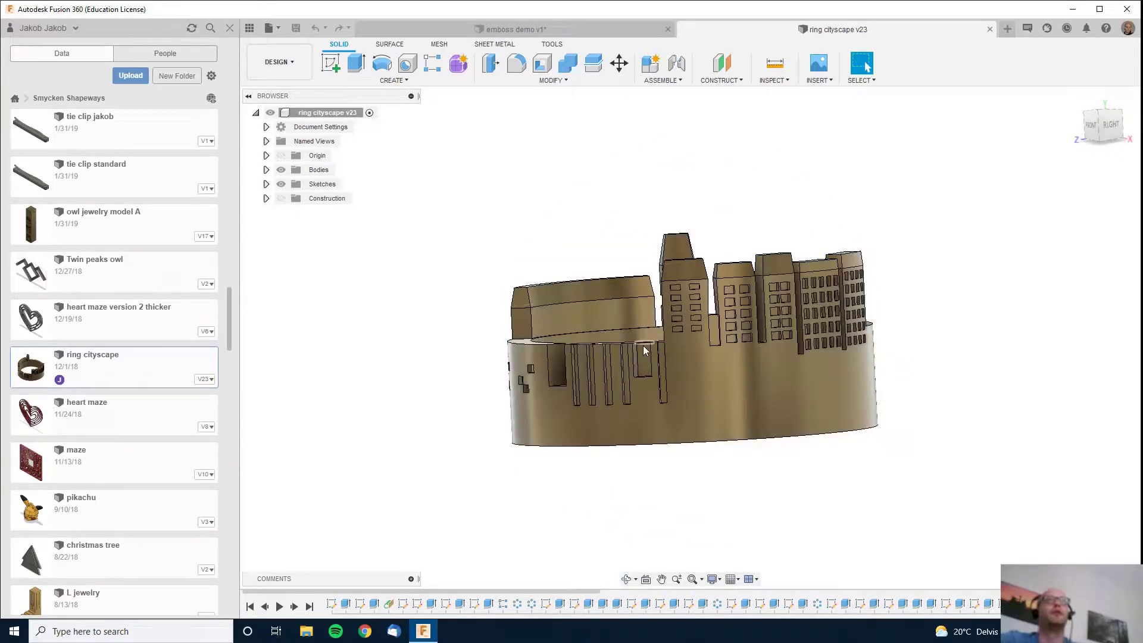
pyautogui.moveTo(643, 345)
pyautogui.keyDown('shift'); pyautogui.mouseDown(button='middle')
pyautogui.moveTo(800, 300)
pyautogui.moveTo(910, 328)
pyautogui.moveTo(752, 311)
pyautogui.moveTo(658, 326)
pyautogui.moveTo(566, 320)
pyautogui.mouseUp(button='middle'); pyautogui.keyUp('shift')
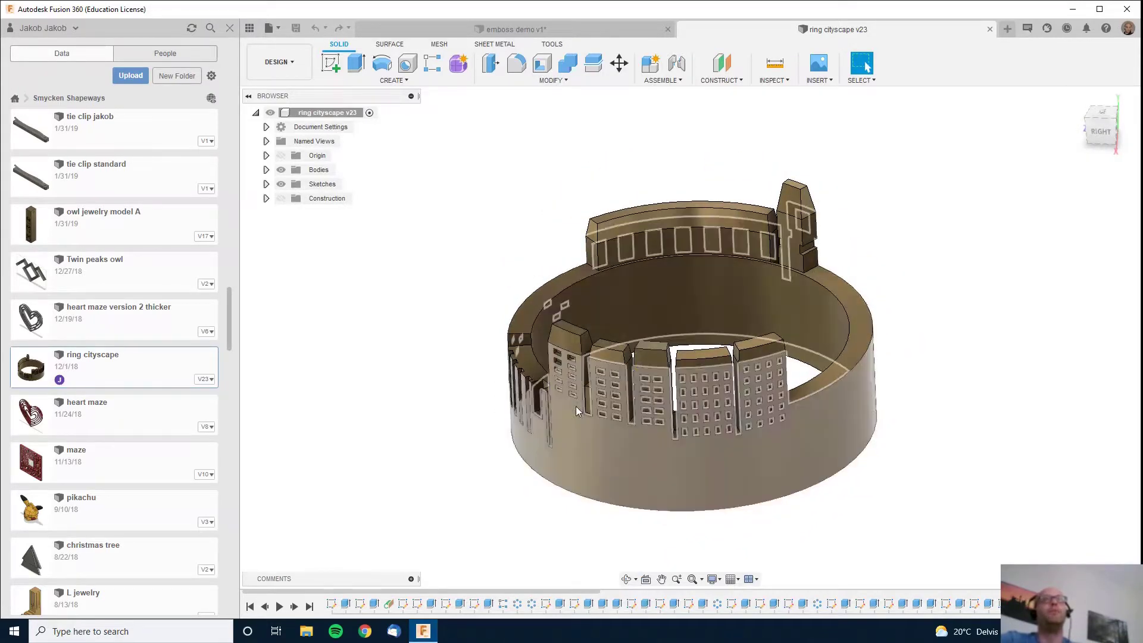
pyautogui.moveTo(657, 463)
pyautogui.keyDown('shift'); pyautogui.mouseDown(button='middle')
pyautogui.moveTo(701, 423)
pyautogui.moveTo(688, 428)
pyautogui.moveTo(704, 441)
pyautogui.mouseUp(button='middle'); pyautogui.keyUp('shift')
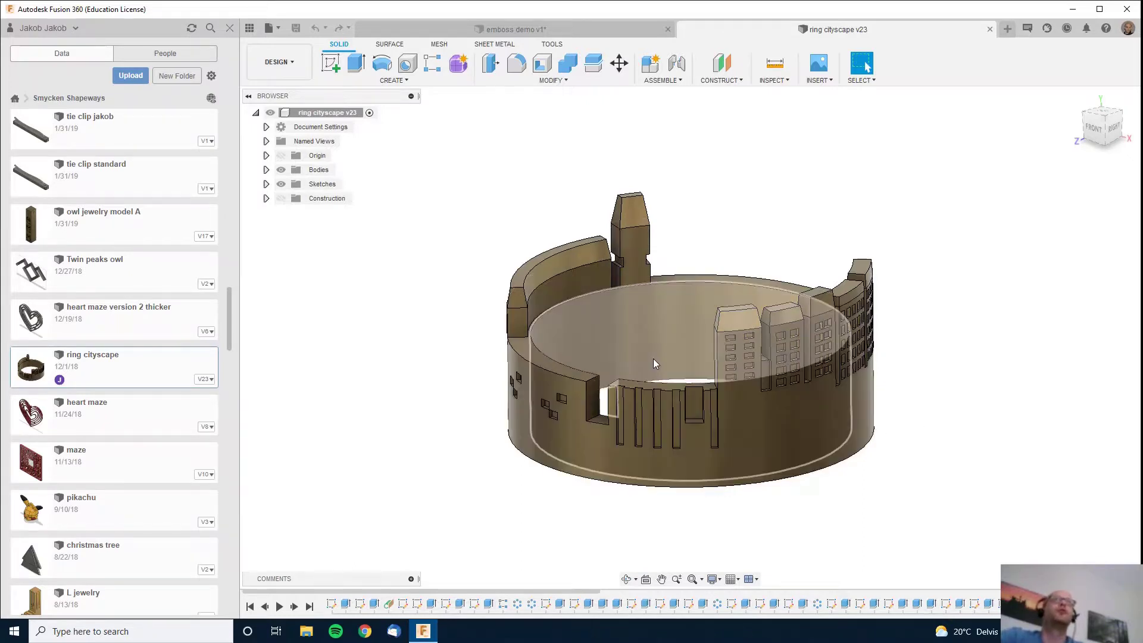
# Step: Switch back to the emboss demo v1 design and view the open band from below
pyautogui.click(535, 30)
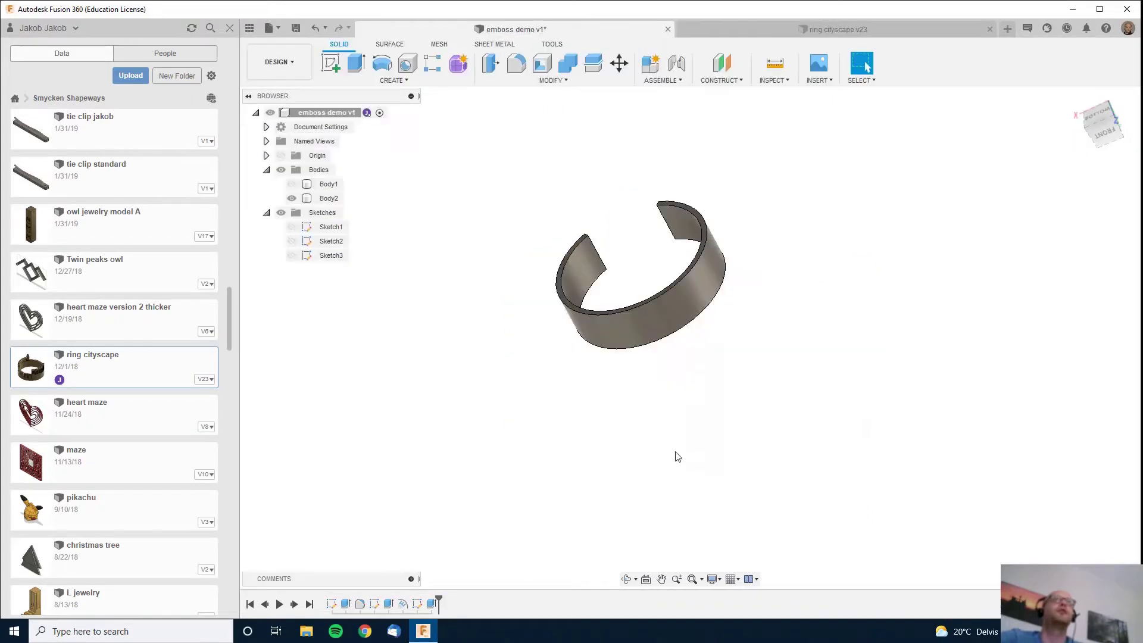
pyautogui.keyDown('shift'); pyautogui.moveTo(677, 456); pyautogui.dragTo(627, 515, button='middle'); pyautogui.keyUp('shift')
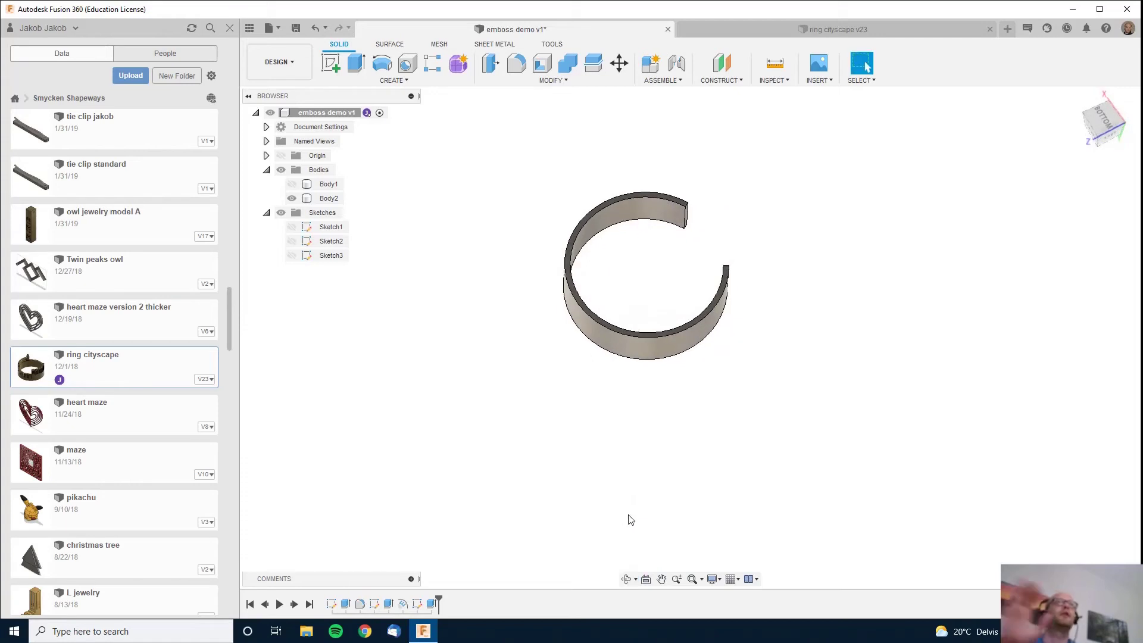